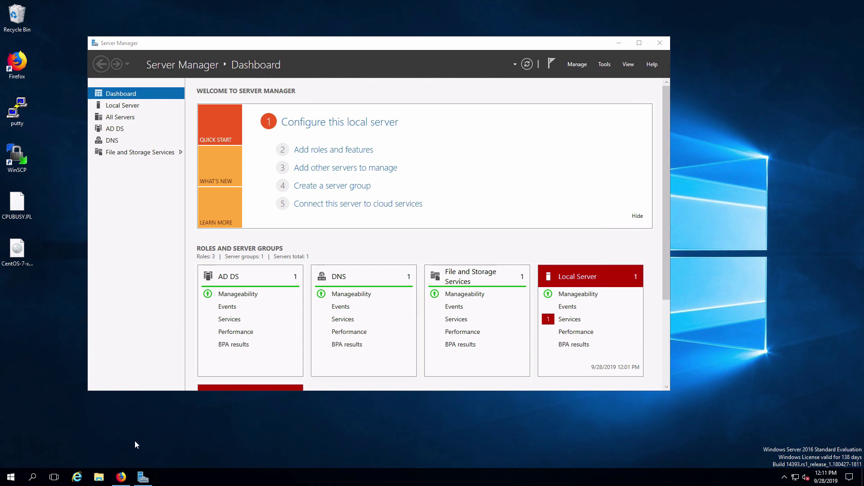
click(121, 477)
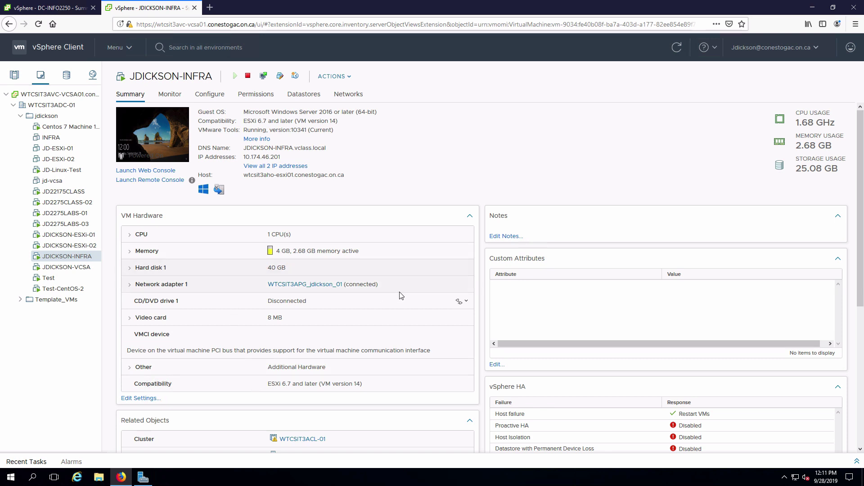
- In JDICKSON-INFRA's Edit Settings, add a new 100 GB hard disk set to Thin Provision
click(152, 398)
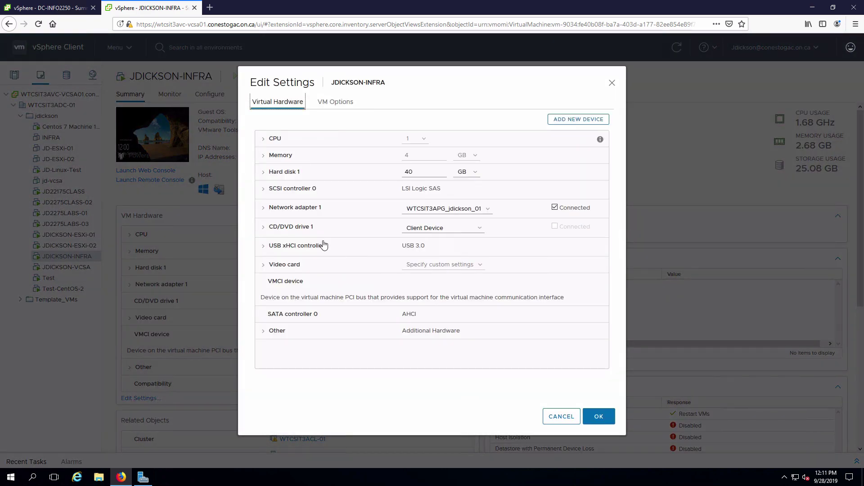
click(578, 119)
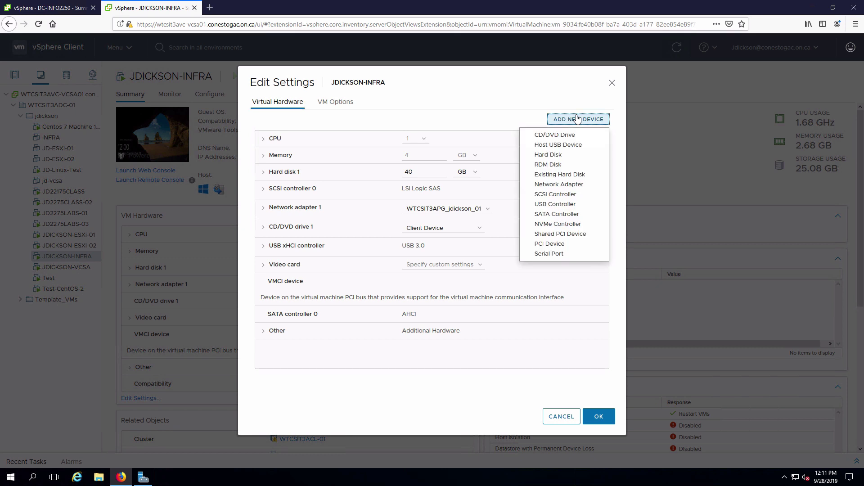
click(549, 156)
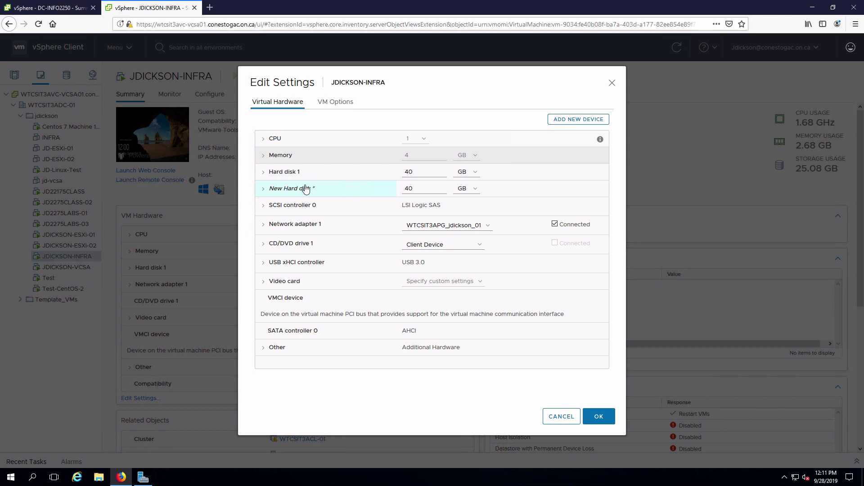
double_click(408, 189)
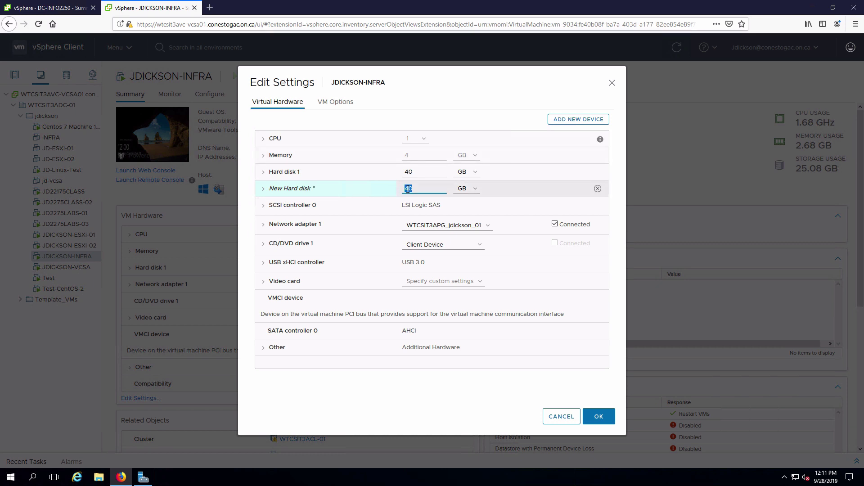
text(100)
click(263, 191)
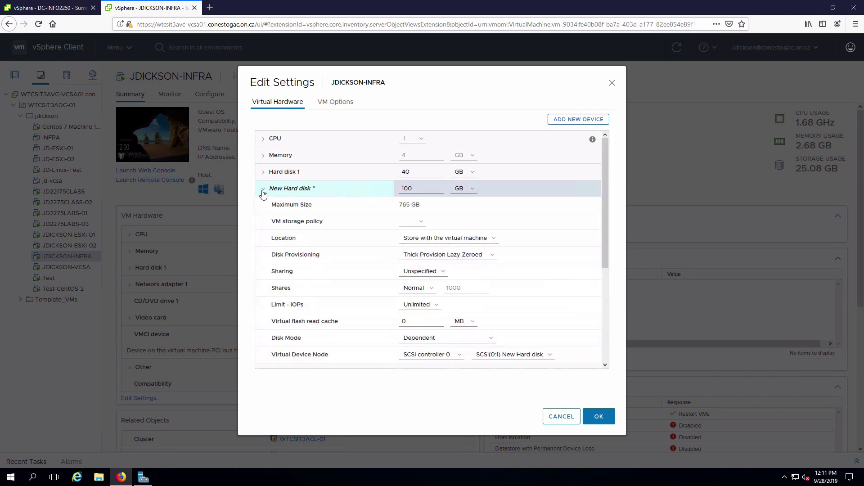
click(492, 257)
click(423, 289)
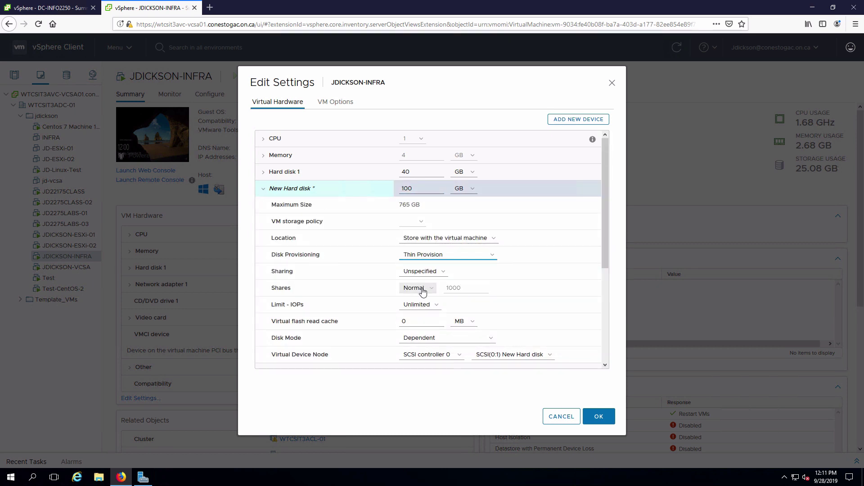
click(264, 190)
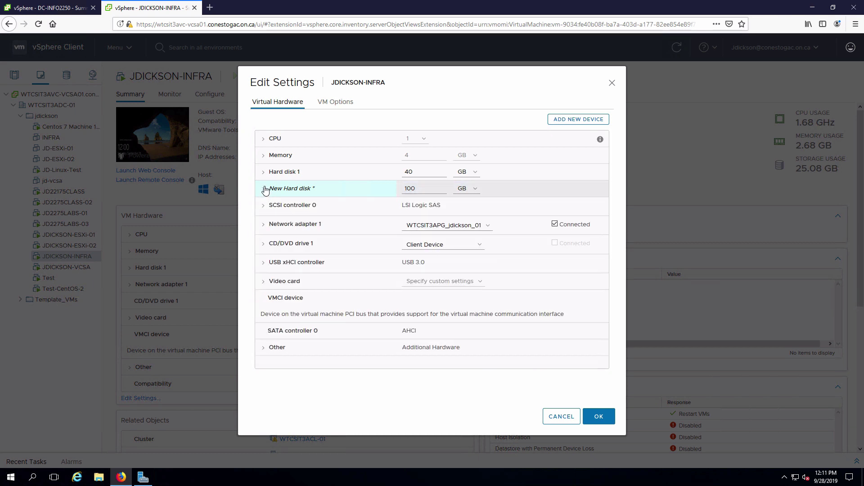
- Add a new network adapter connected to the jdickson_02 port group
click(578, 120)
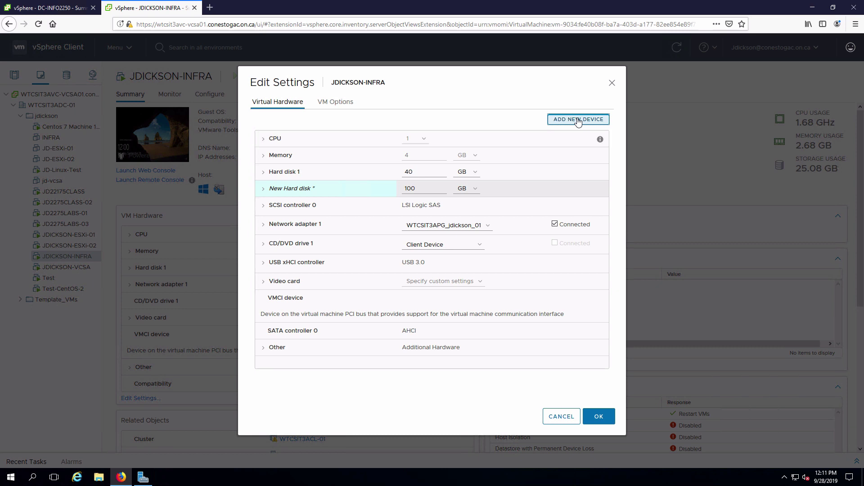
click(578, 120)
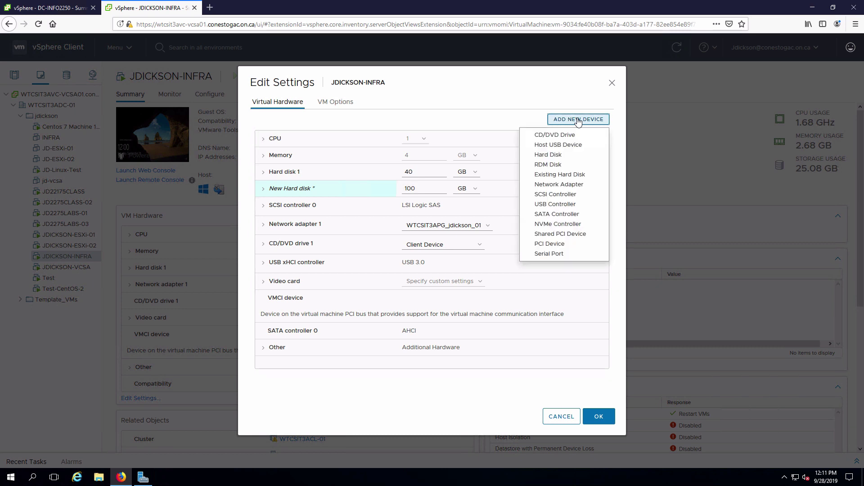
click(558, 185)
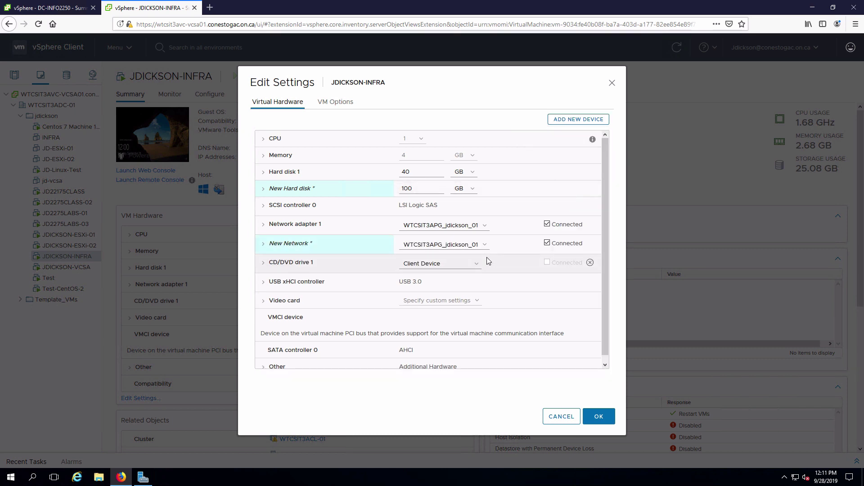
click(485, 245)
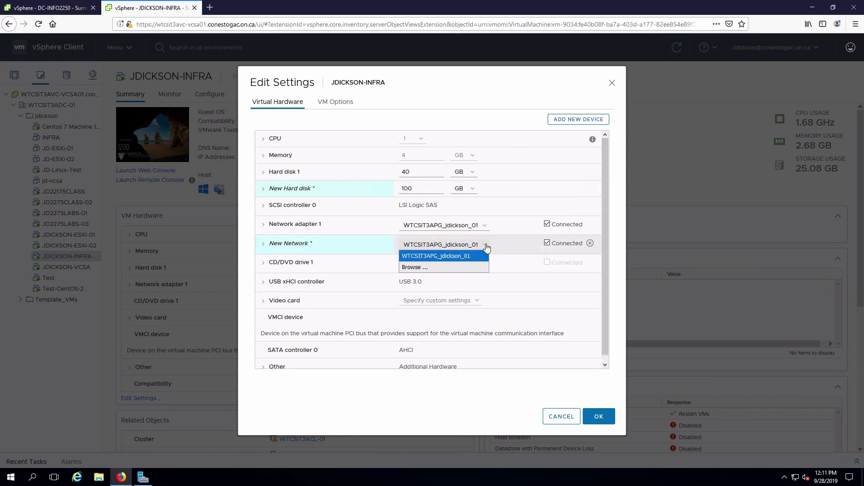
click(426, 267)
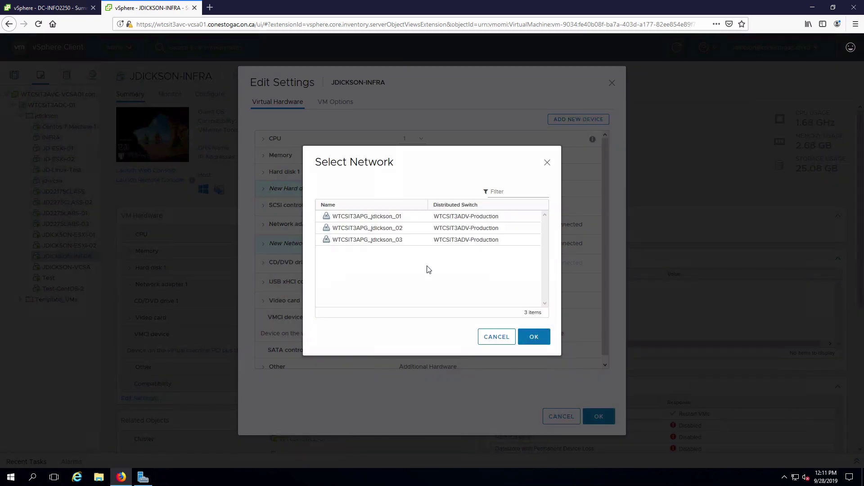
click(375, 230)
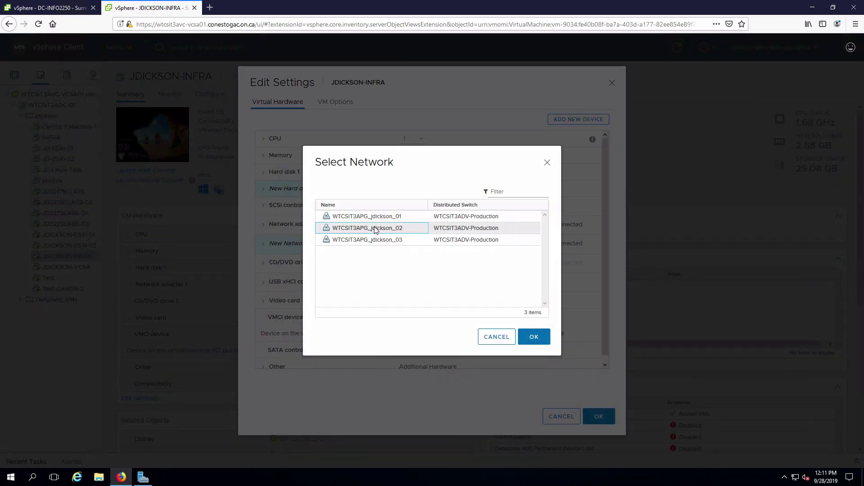
click(534, 338)
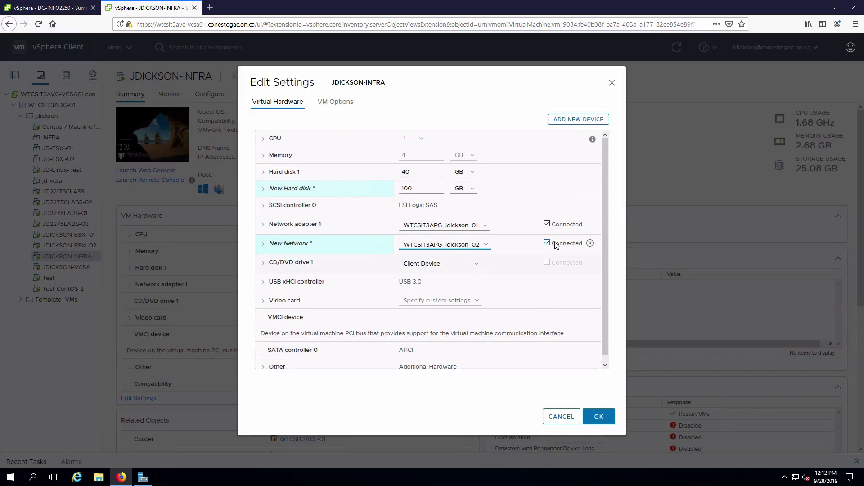
- Set the new adapter's type to VMXNET 3 and save the VM's hardware changes
click(265, 245)
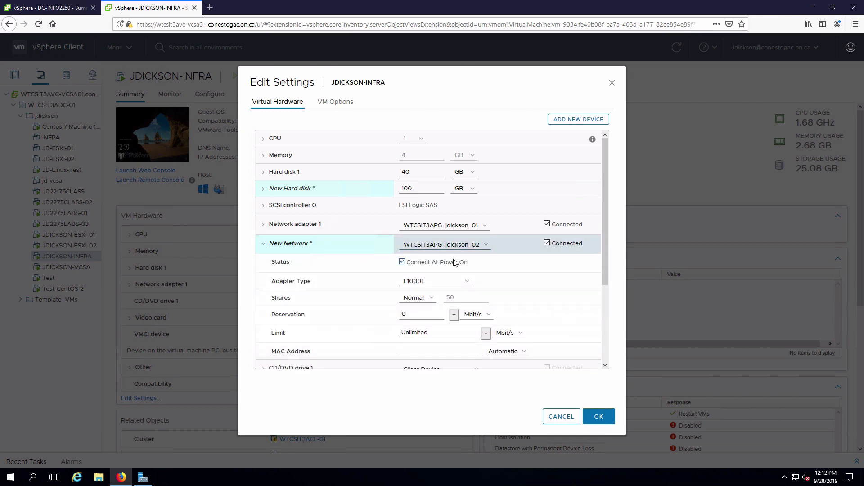
click(466, 283)
click(434, 315)
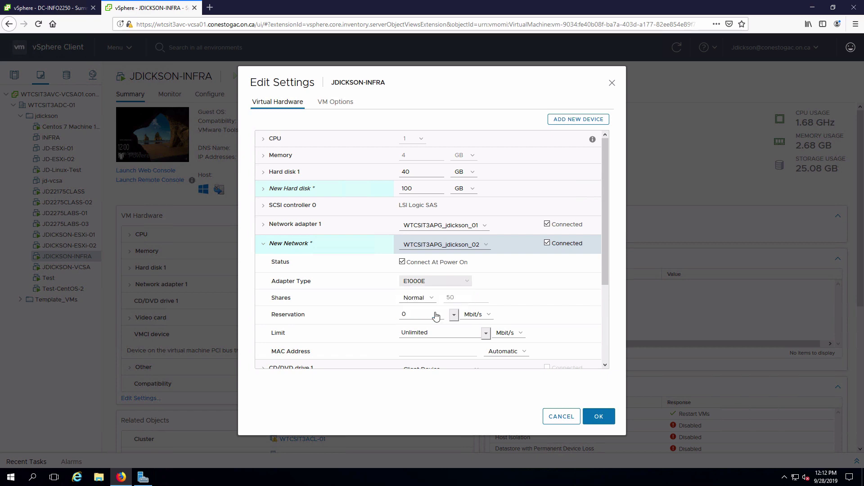
click(600, 418)
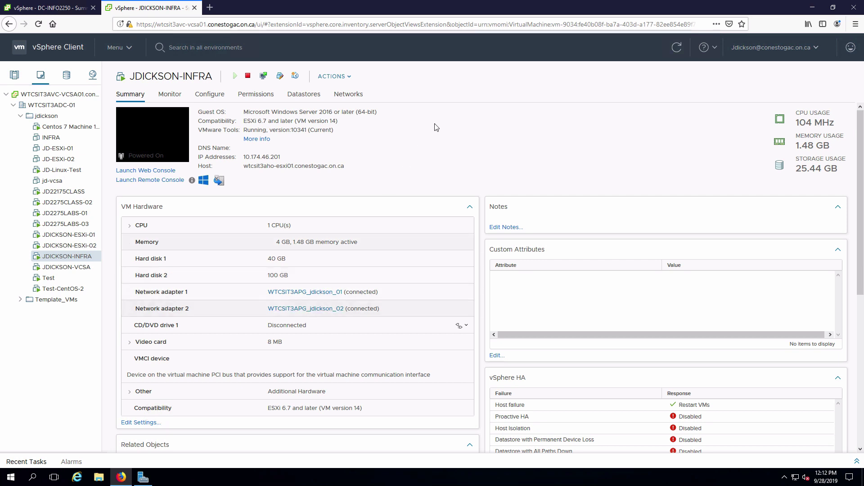
- Minimize the Firefox window to reveal the Server Manager dashboard
click(814, 8)
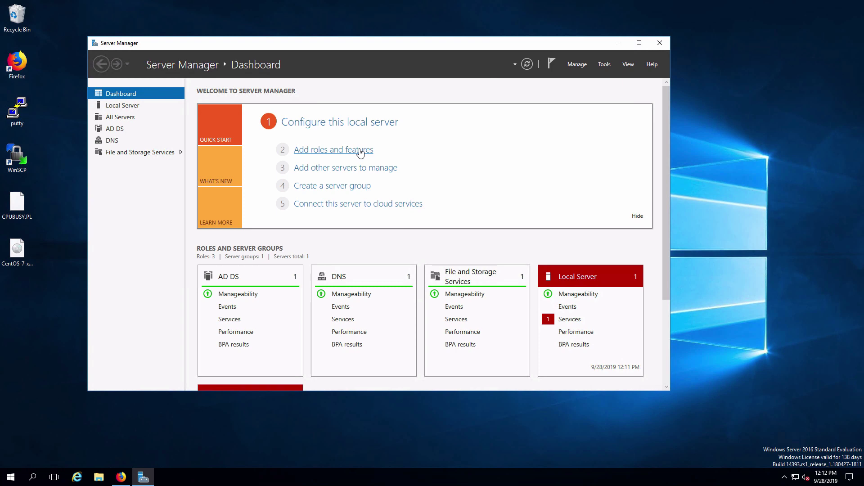
- Start the Add Roles and Features Wizard with role-based installation on the local server
click(360, 151)
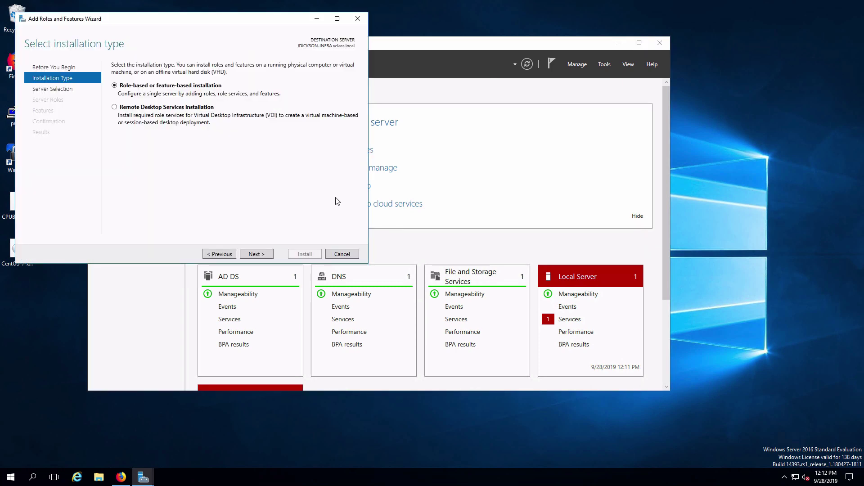
drag(268, 24, 429, 77)
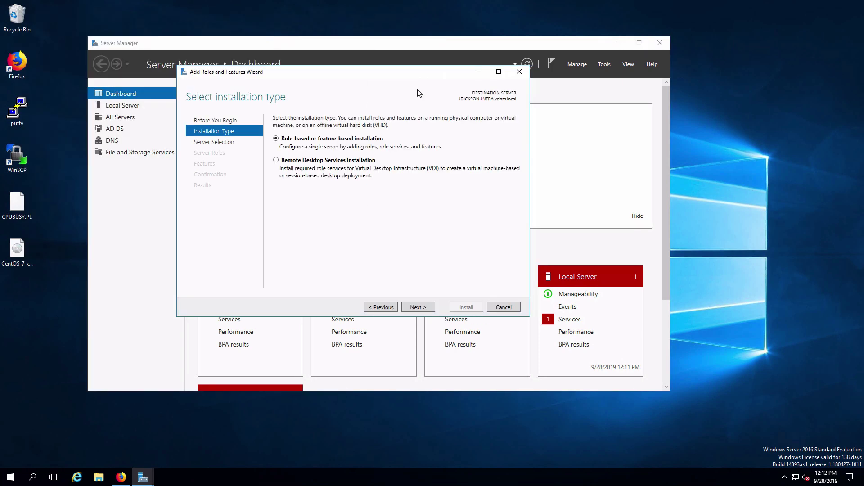
click(418, 307)
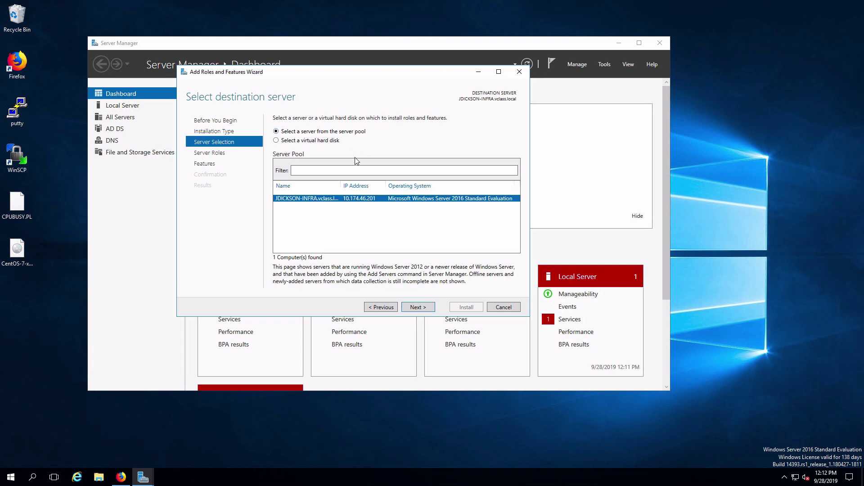
click(417, 308)
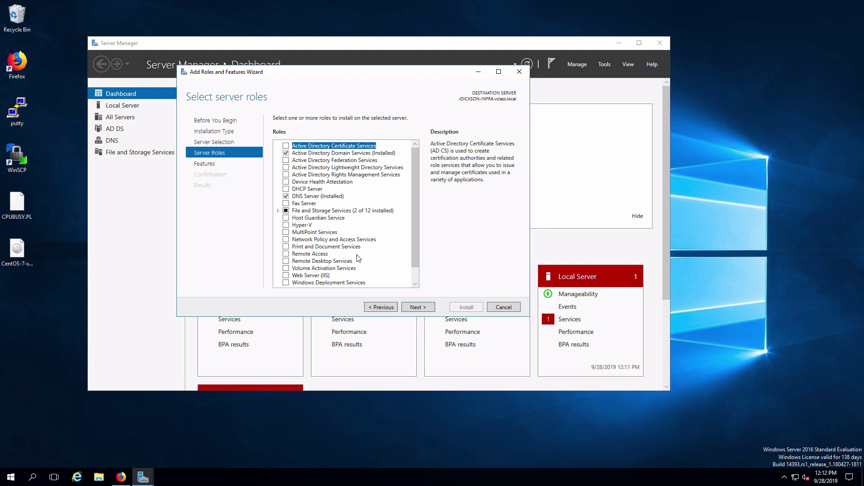
- Select iSCSI Target Server under File and iSCSI Services and begin the installation
click(279, 211)
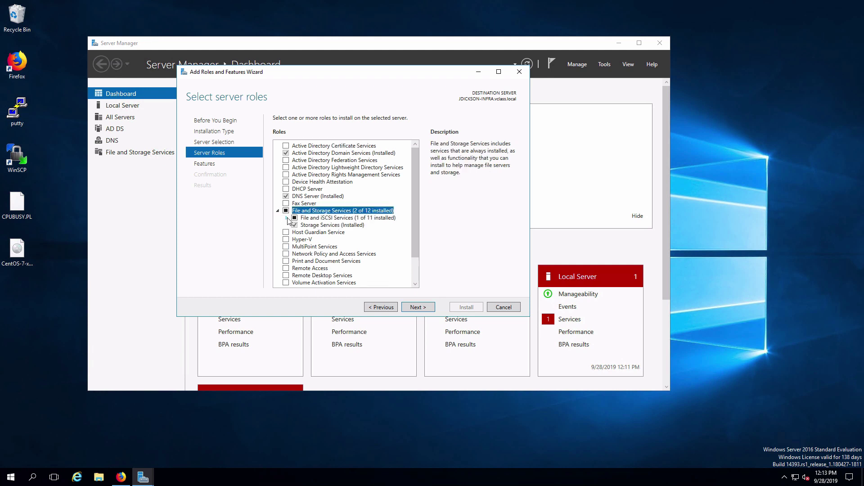
click(287, 218)
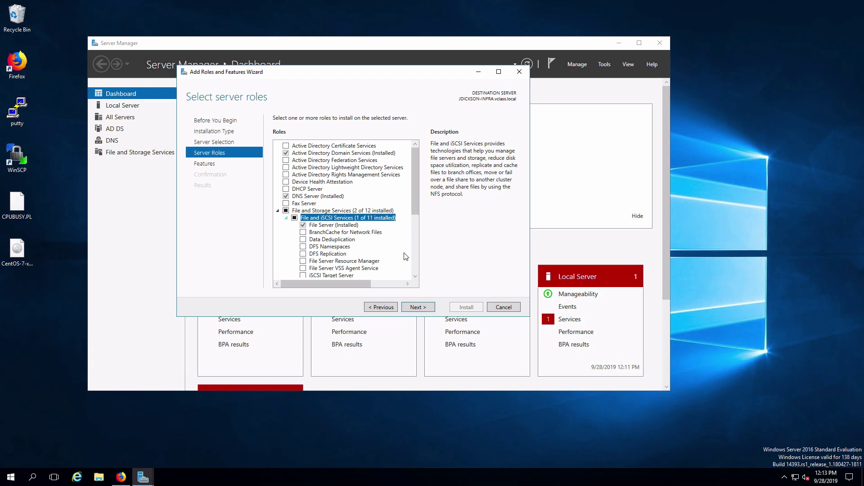
scroll(415, 279, down, 1)
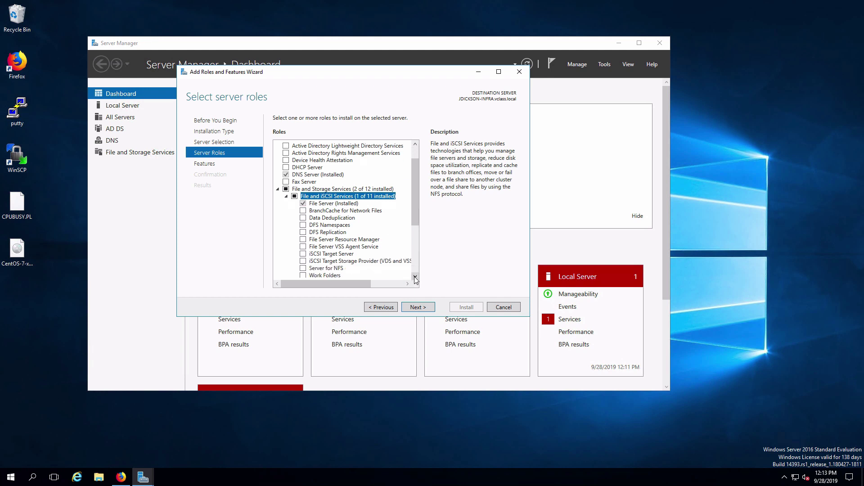
click(303, 255)
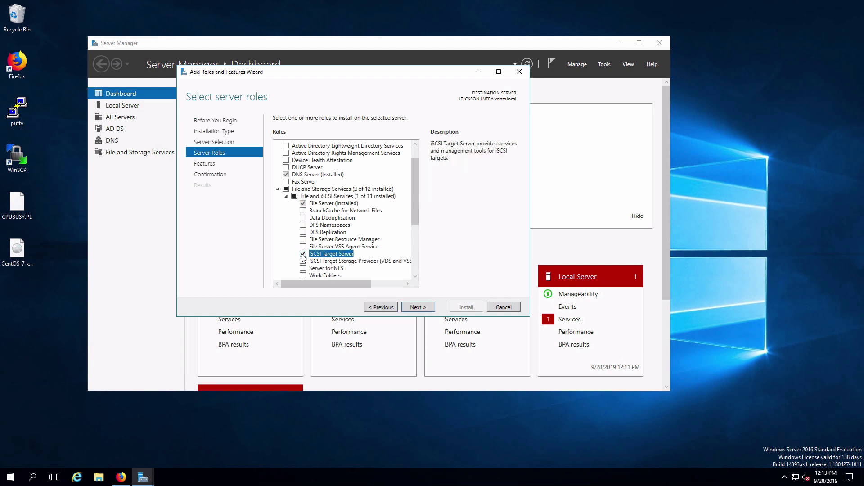
click(428, 312)
click(428, 312)
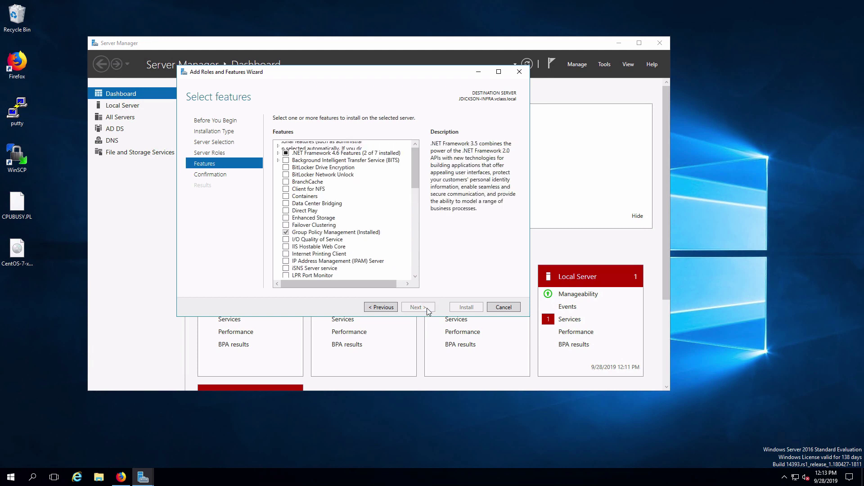
click(472, 309)
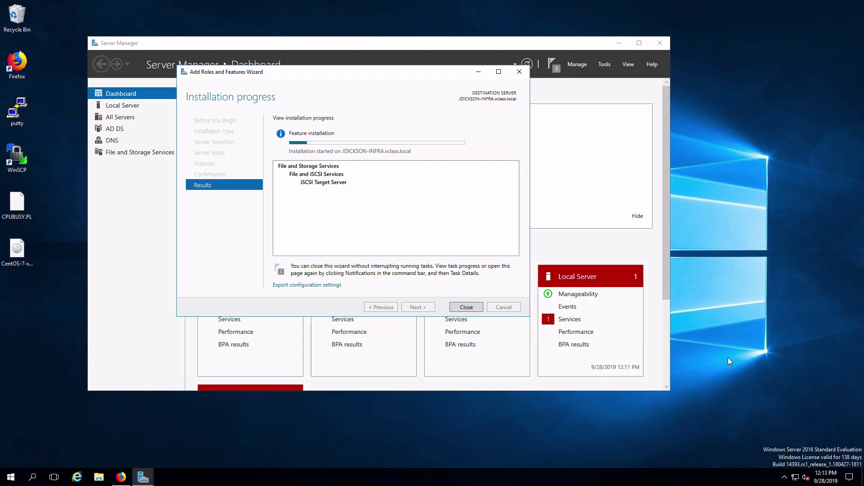
- Open Network Connections from the Network and Sharing Center and select Ethernet1 3
right_click(795, 477)
click(806, 470)
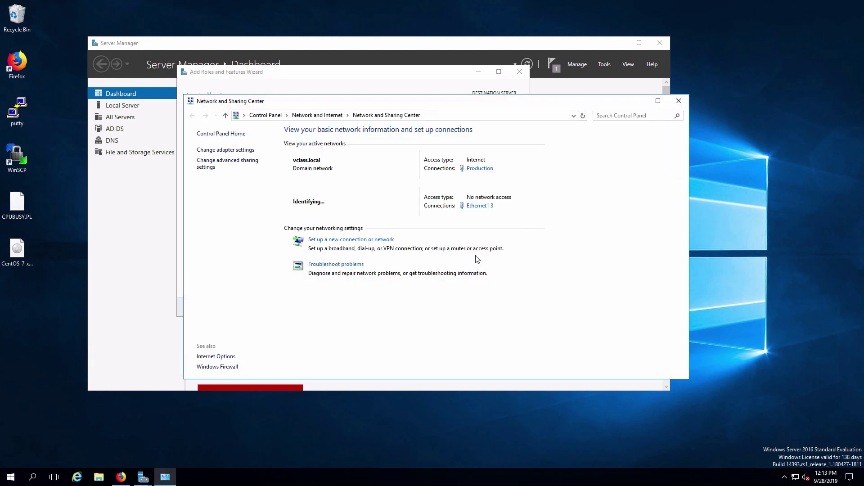
click(211, 151)
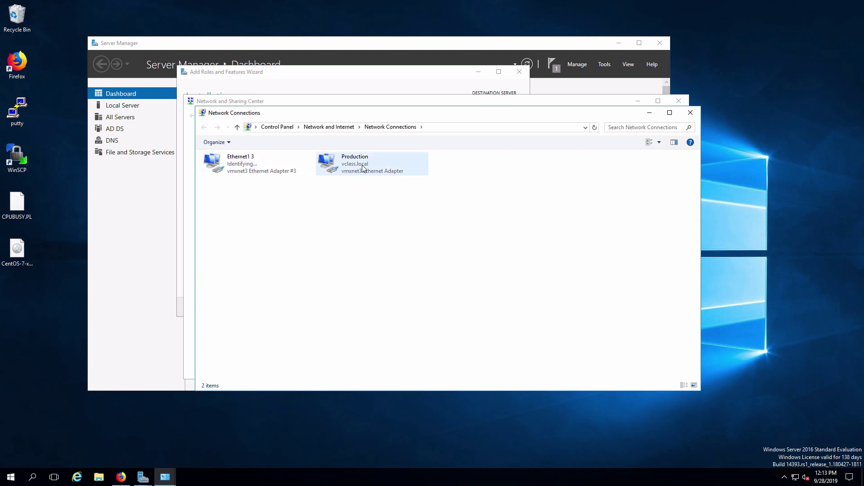
click(237, 165)
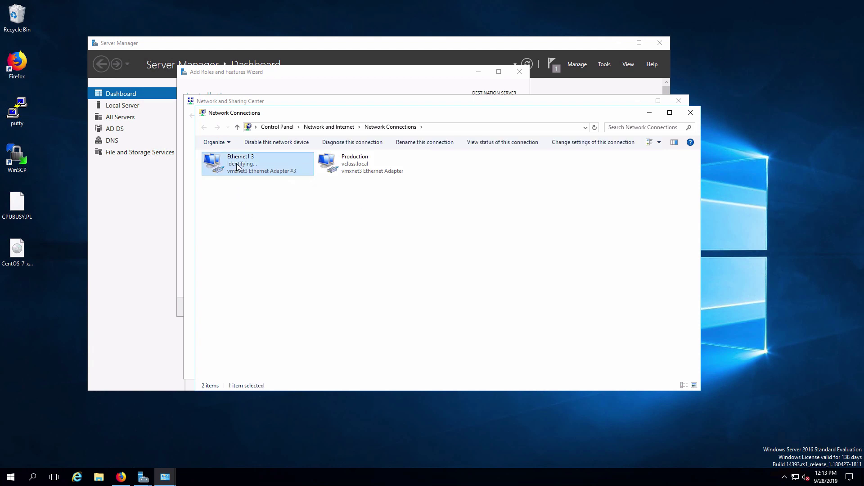
- Rename the Ethernet1 3 adapter to 'Storage'
right_click(236, 164)
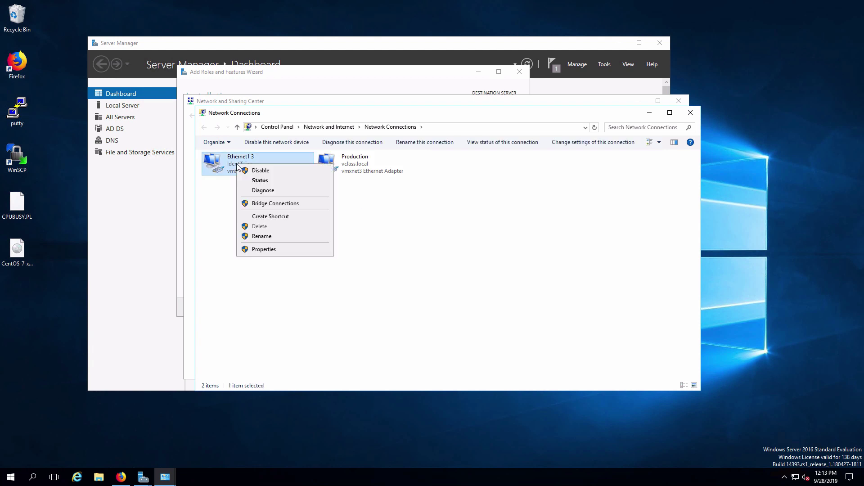
click(266, 236)
text(S)
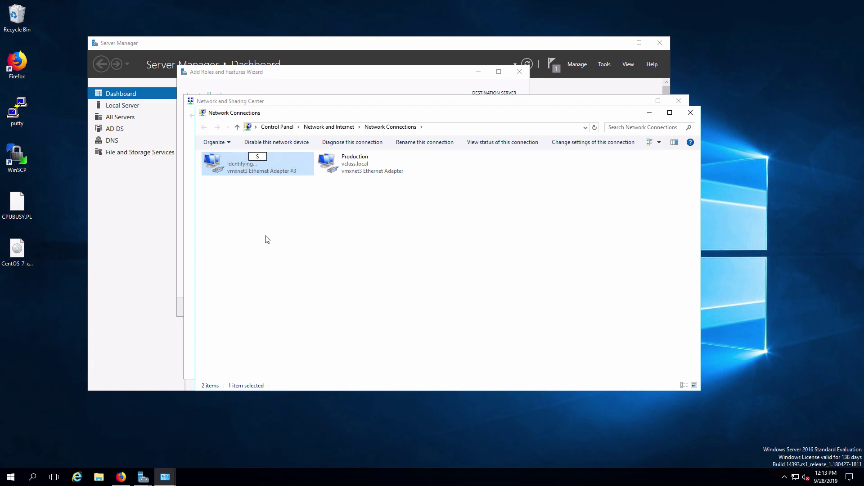
text(torage)
key(Return)
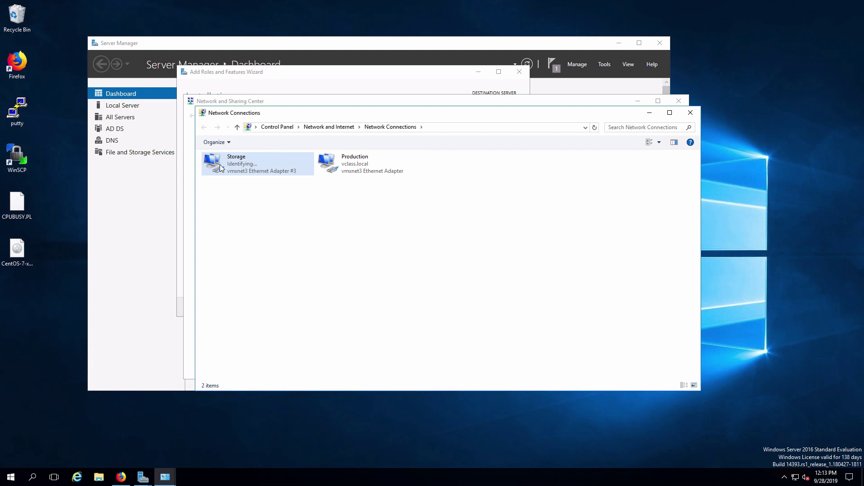
- Set Storage's IPv4 to static 172.20.10.201 with mask 255.255.255.0, dismissing the DNS warning
click(220, 168)
right_click(220, 168)
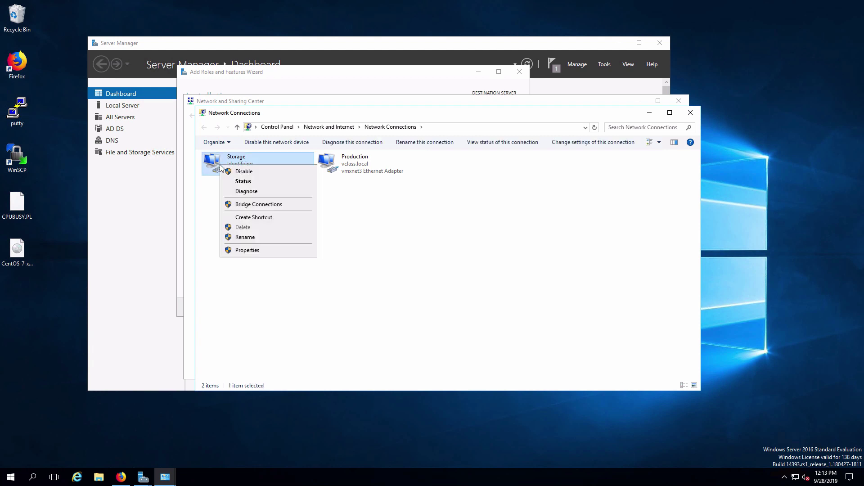
click(257, 252)
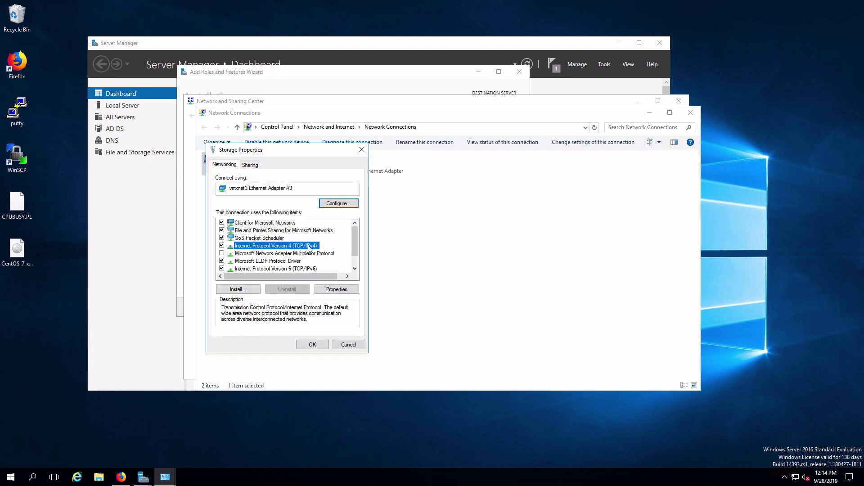
double_click(310, 247)
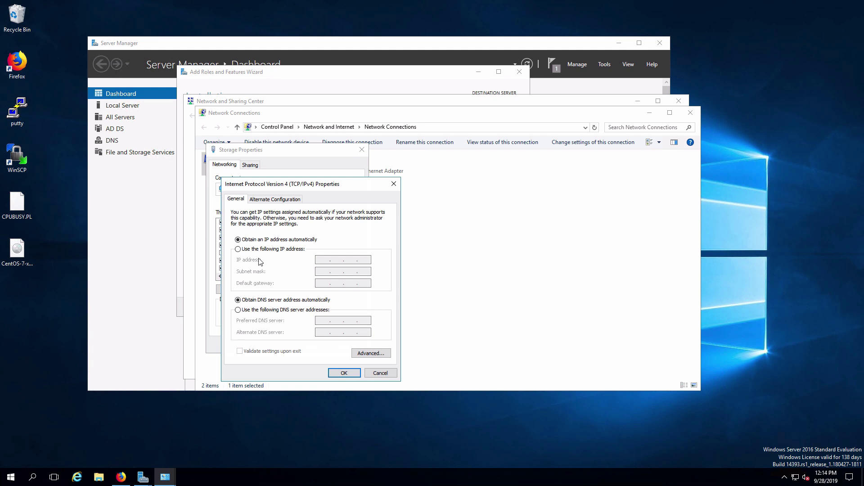
click(238, 249)
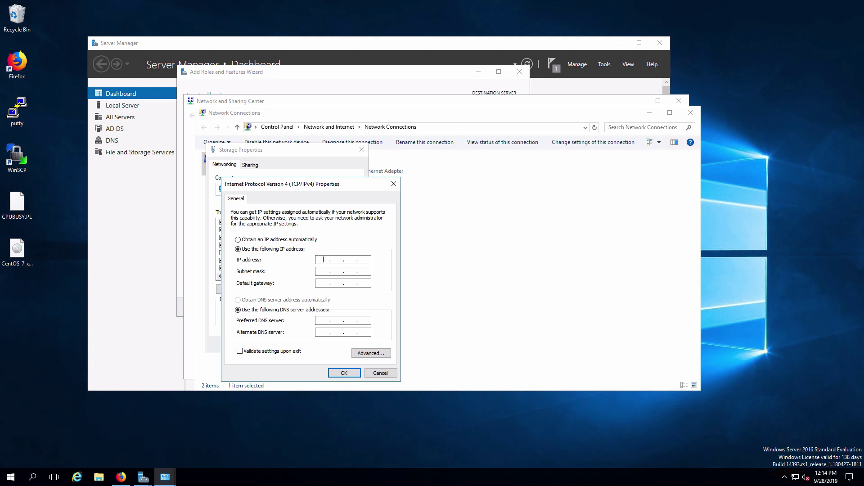
text(172 . 20 . 10 . 201)
key(Tab)
text(255255255)
click(337, 373)
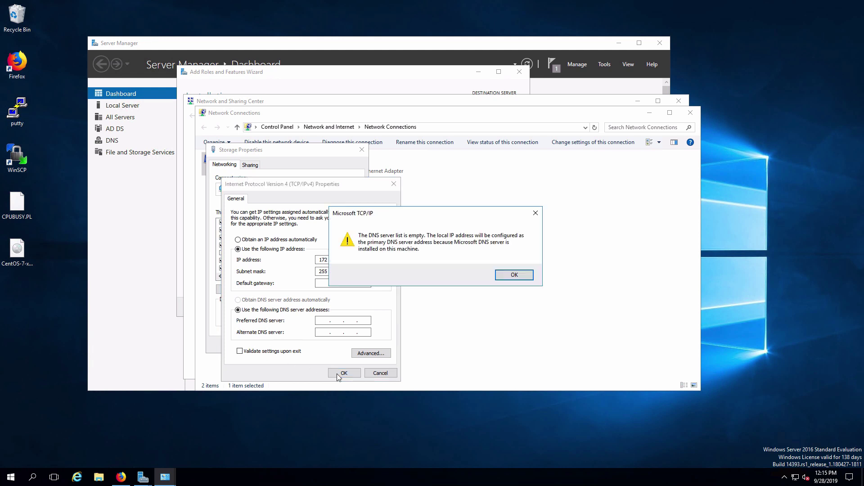
click(510, 275)
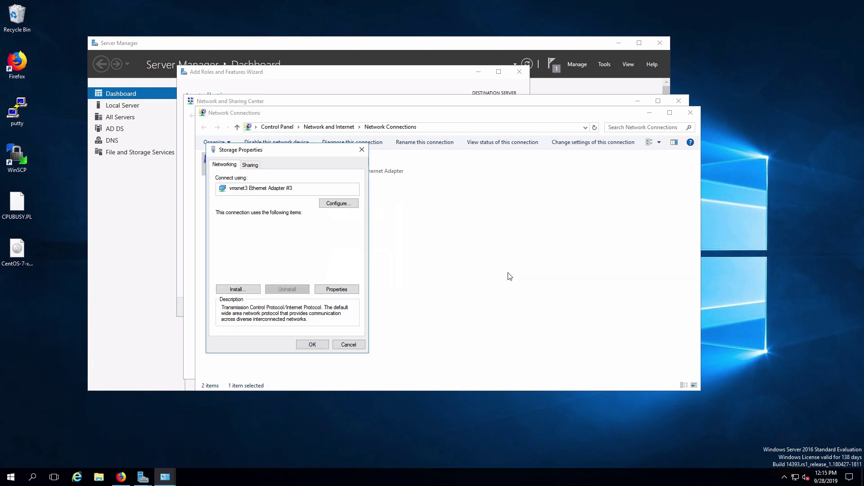
- Close the completed Add Roles and Features Wizard and the Network Connections window
click(398, 78)
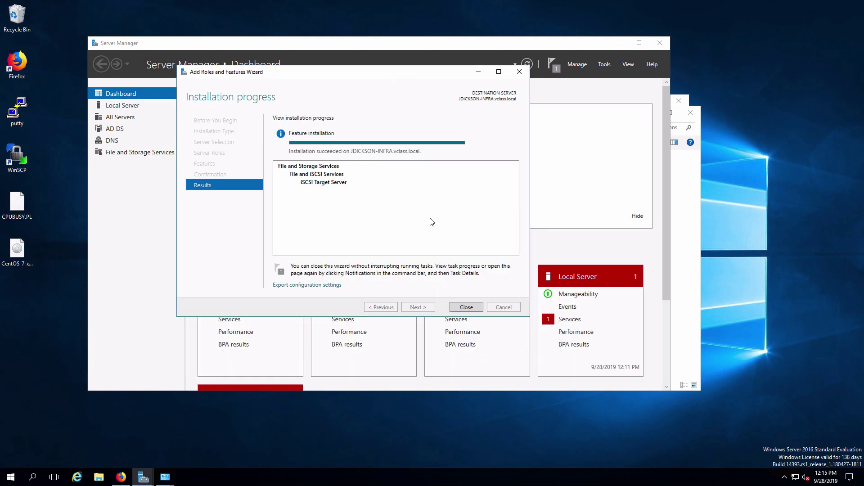
click(466, 308)
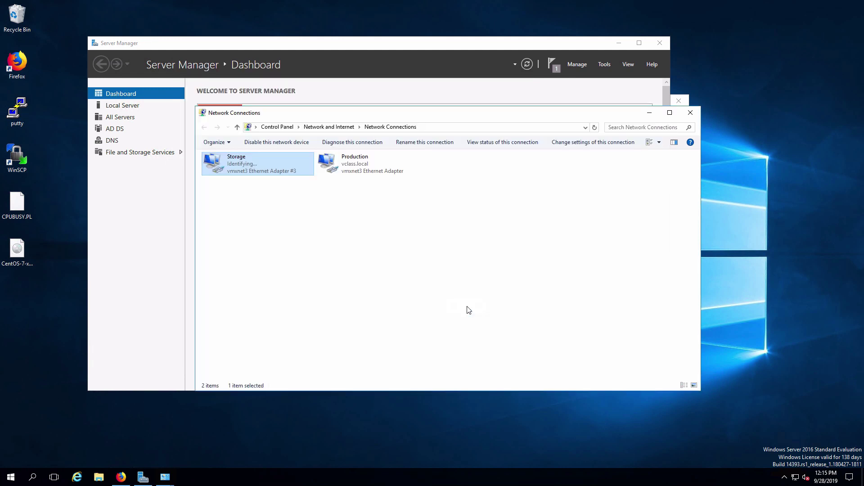
click(691, 113)
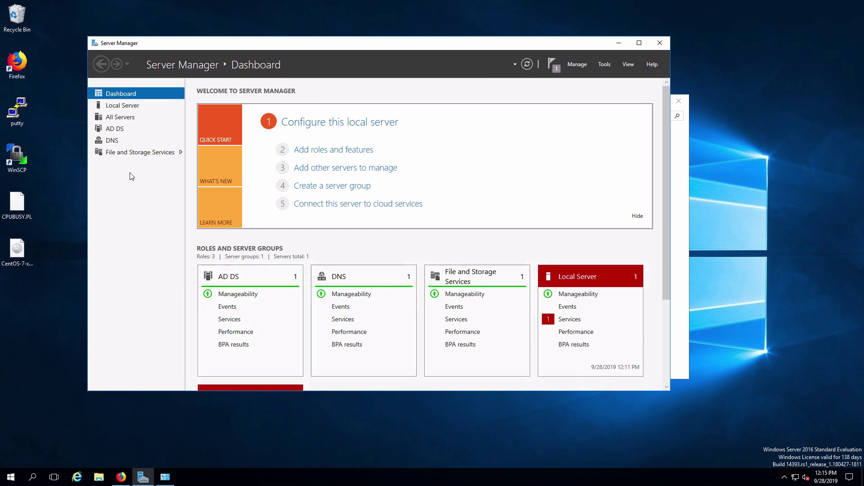
- In File and Storage Services Disks, initialize the 100 GB disk 1 as GPT
click(141, 153)
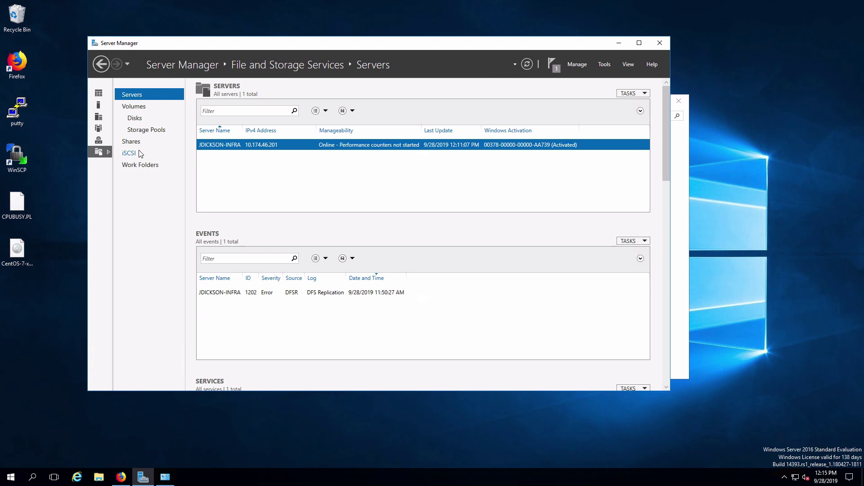
click(134, 119)
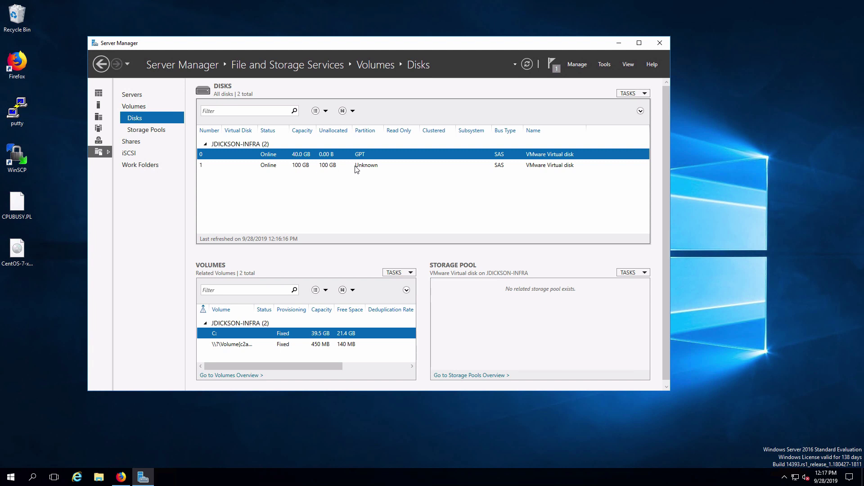
right_click(273, 169)
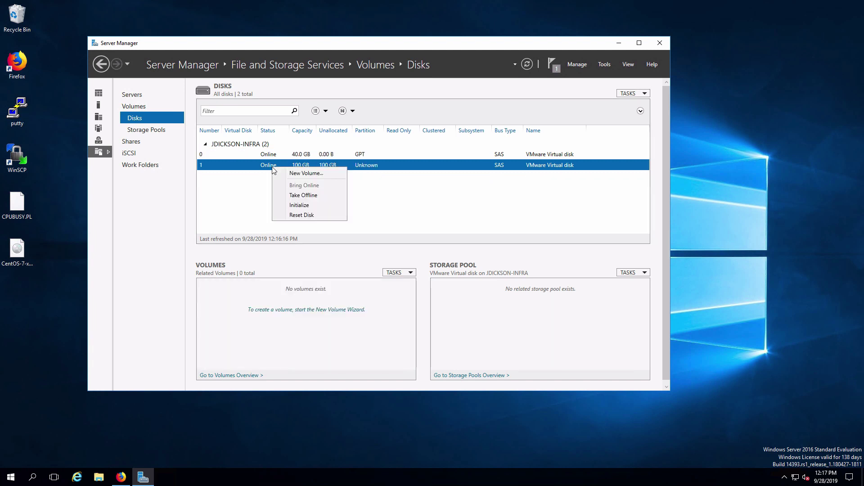
click(301, 205)
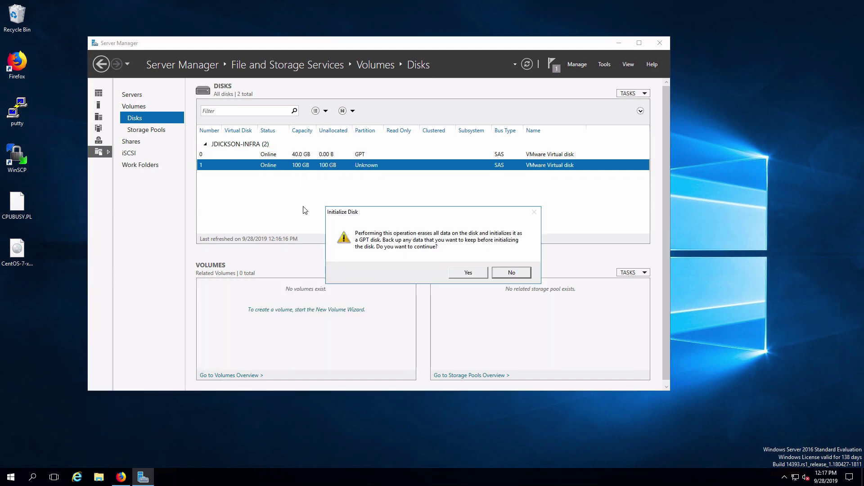
click(470, 272)
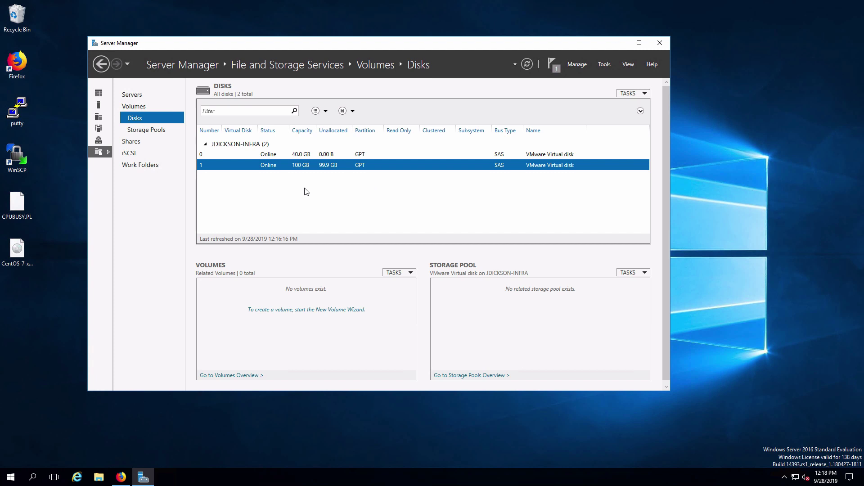
- Create a full-size 99.9 GB NTFS volume E: on disk 1, keeping the wizard defaults
right_click(274, 170)
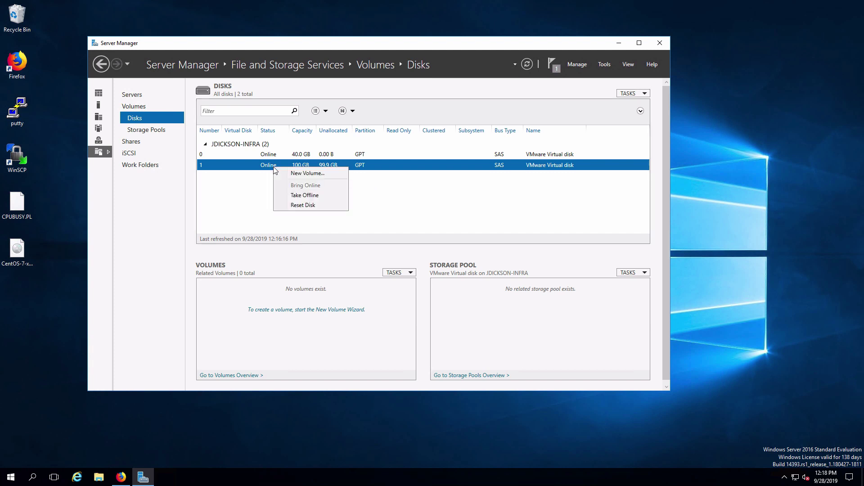
click(302, 175)
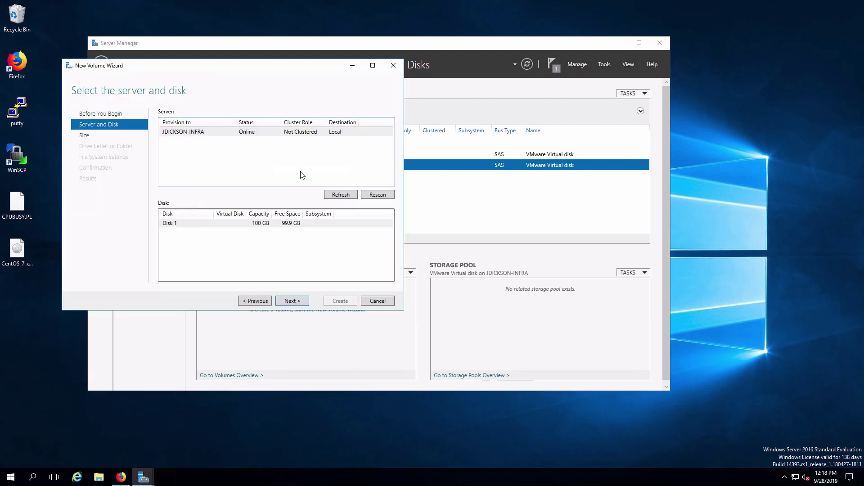
click(249, 224)
click(292, 300)
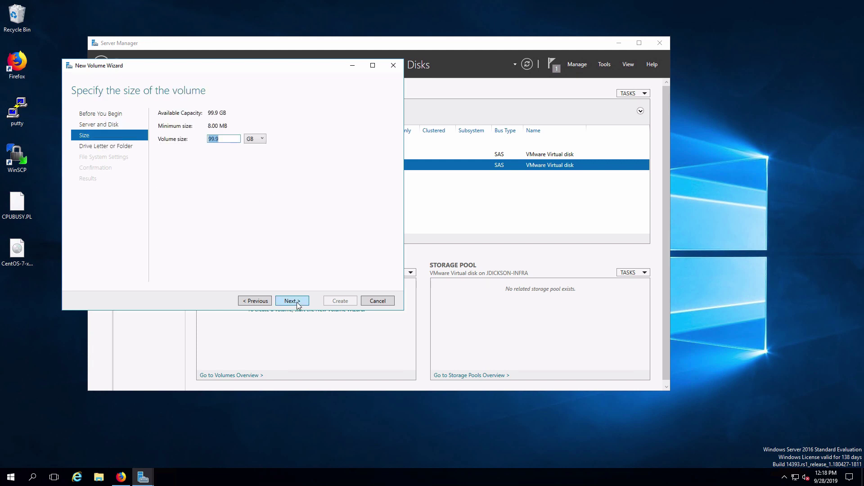
click(291, 301)
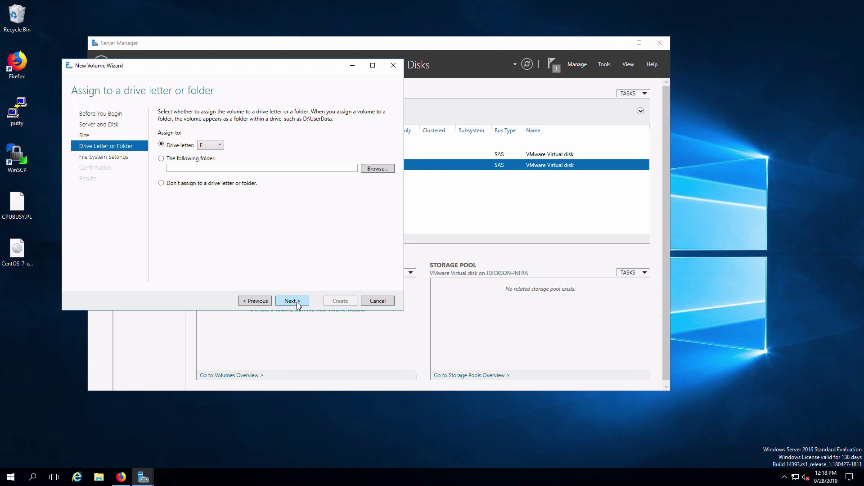
click(298, 304)
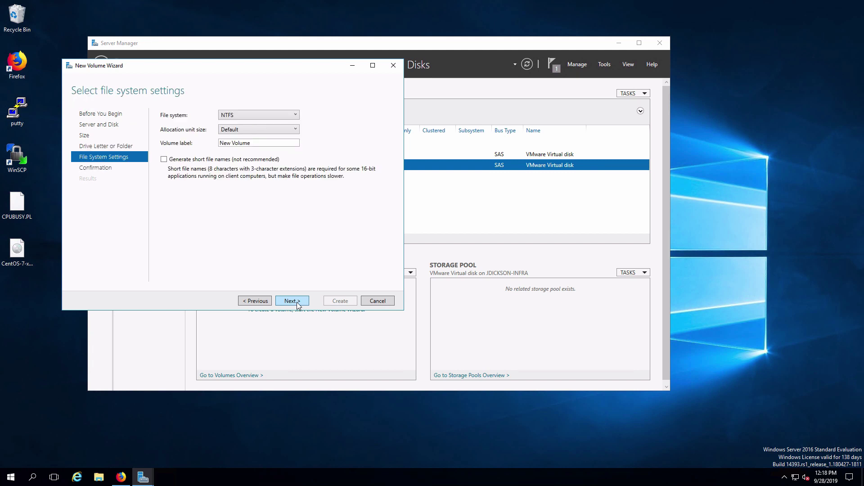
click(297, 304)
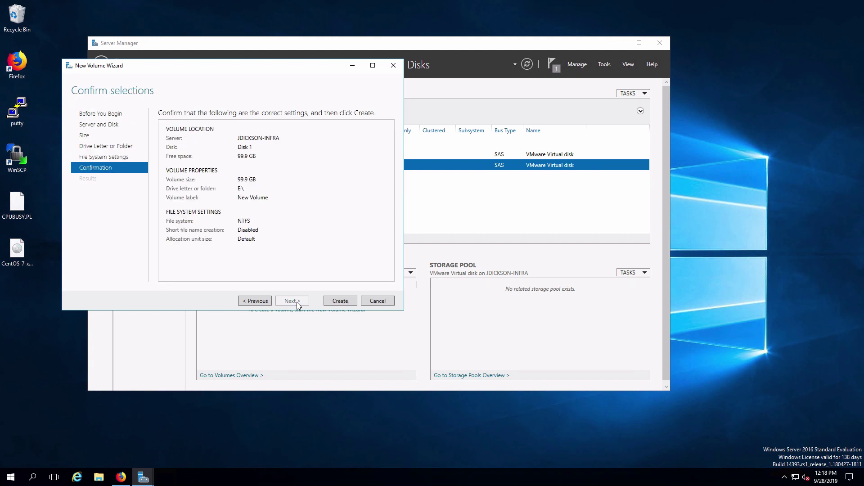
click(345, 302)
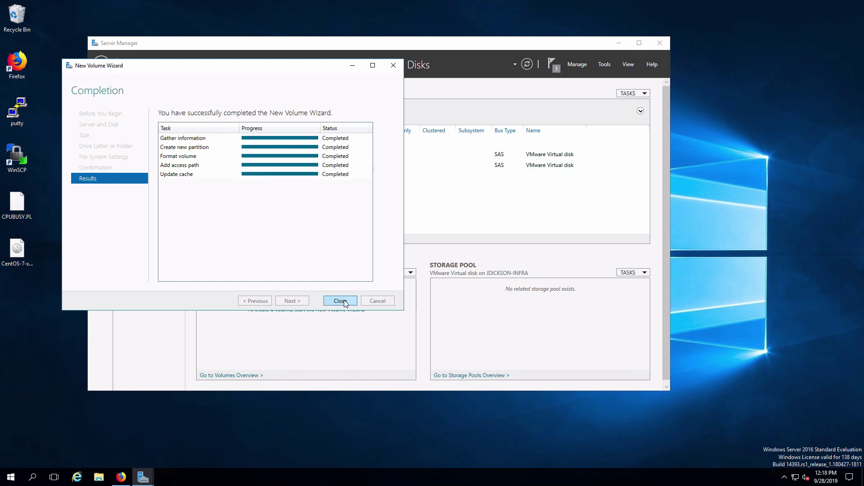
click(340, 302)
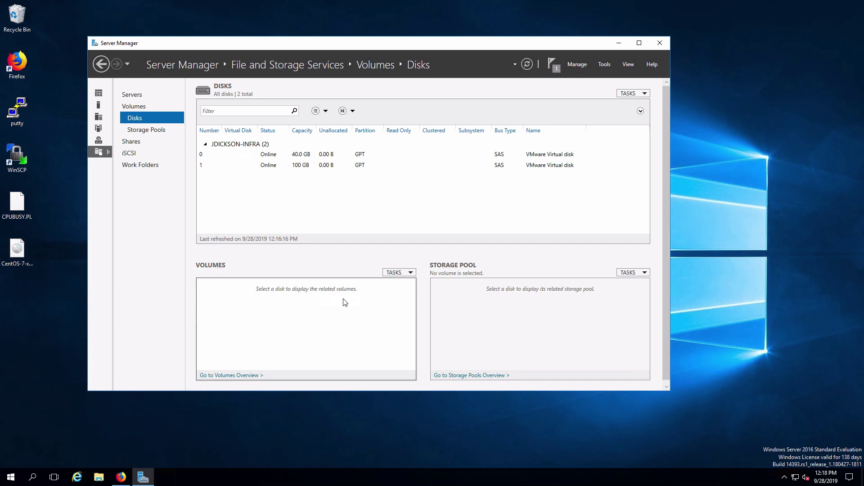
right_click(273, 165)
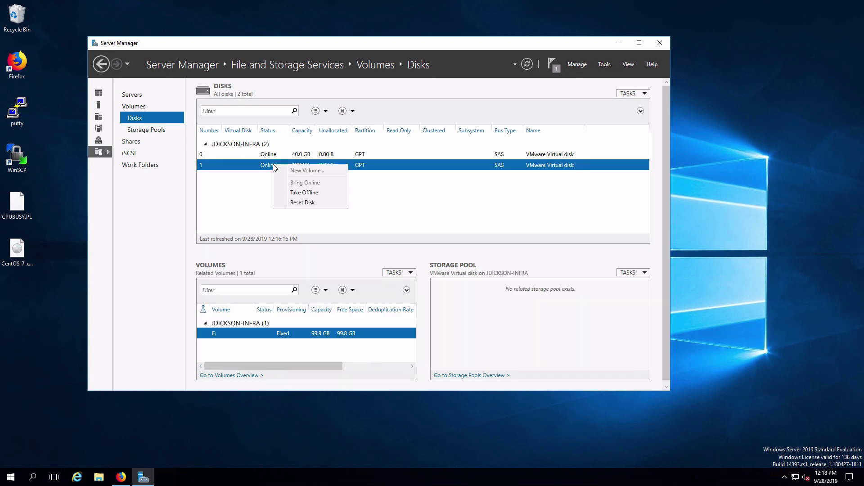
click(254, 195)
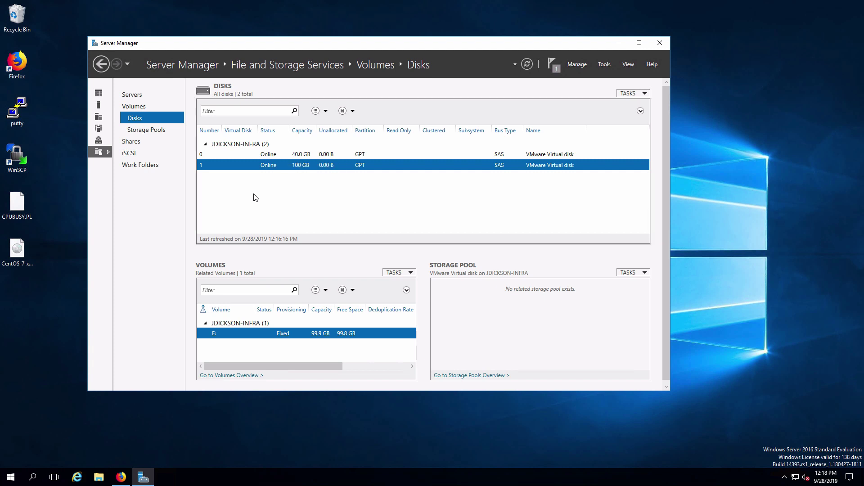
right_click(301, 335)
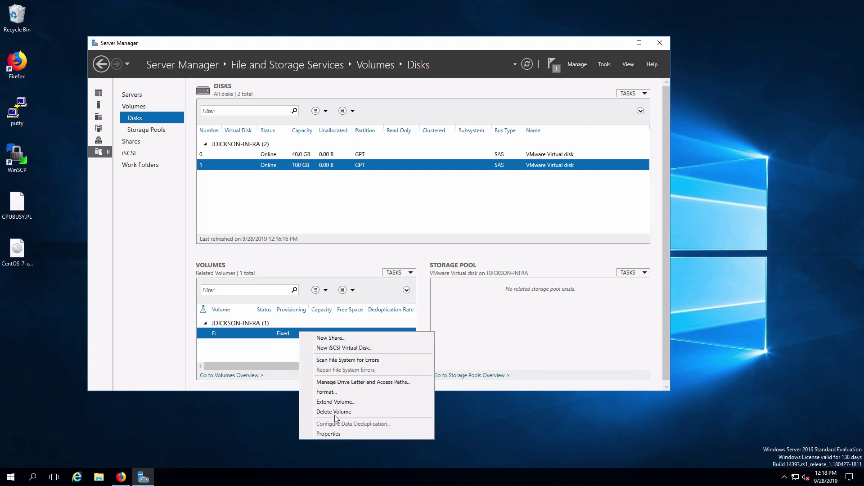
click(333, 433)
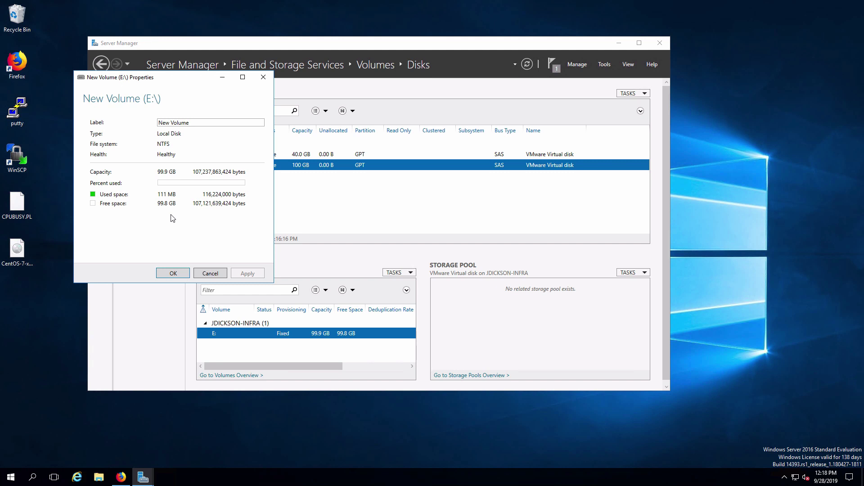
click(209, 274)
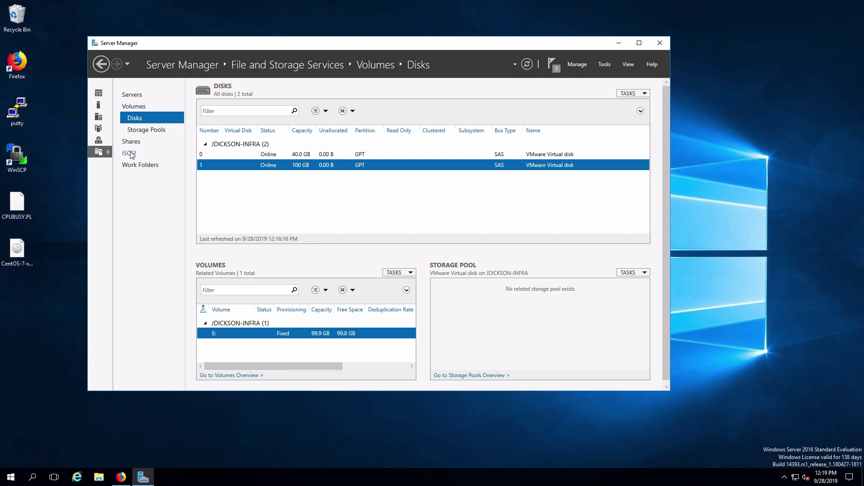
- Limit the local server's iSCSI target to 172.20.10.201 by unchecking 10.174.46.201
click(132, 98)
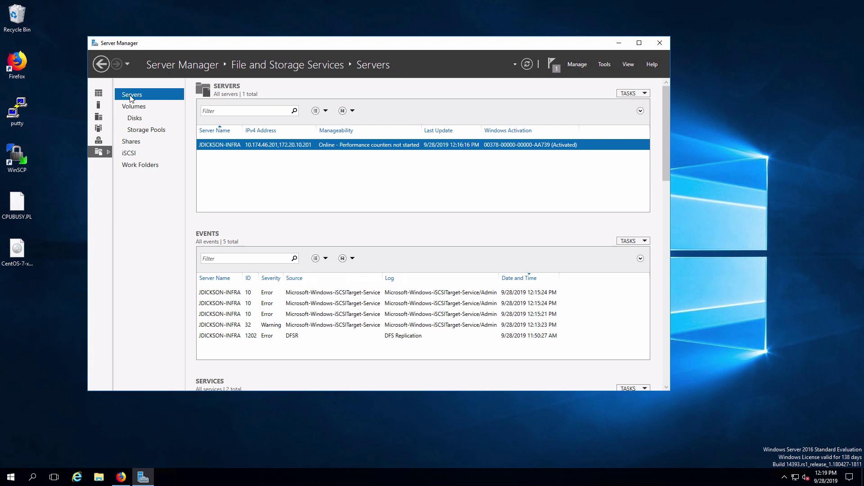
right_click(235, 149)
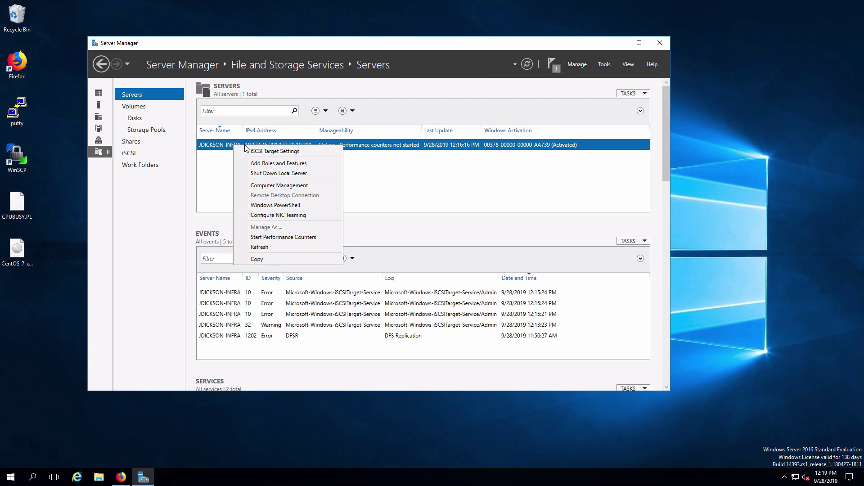
click(275, 152)
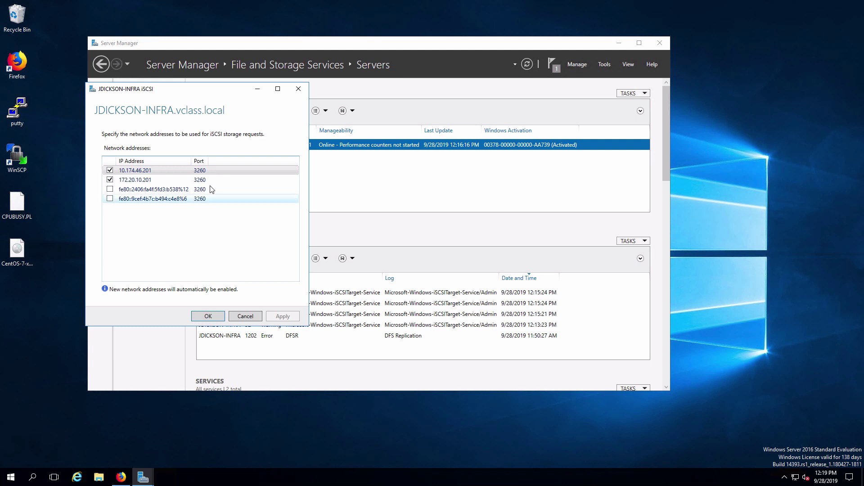
click(109, 171)
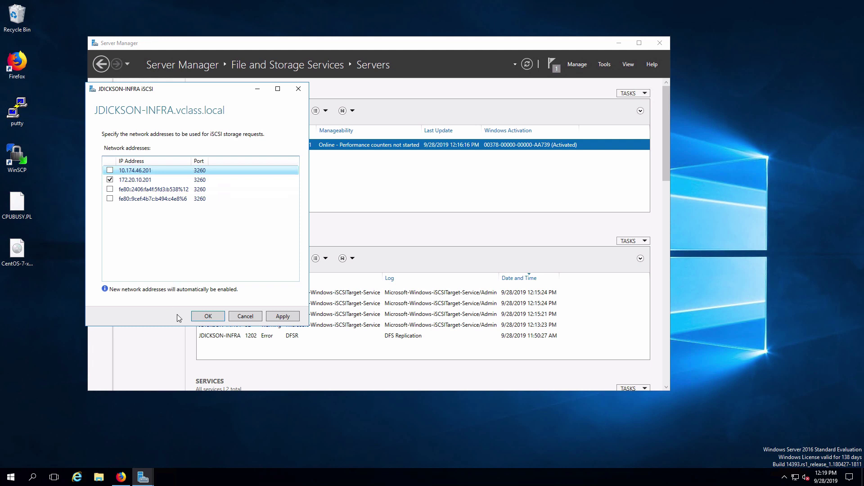
click(202, 318)
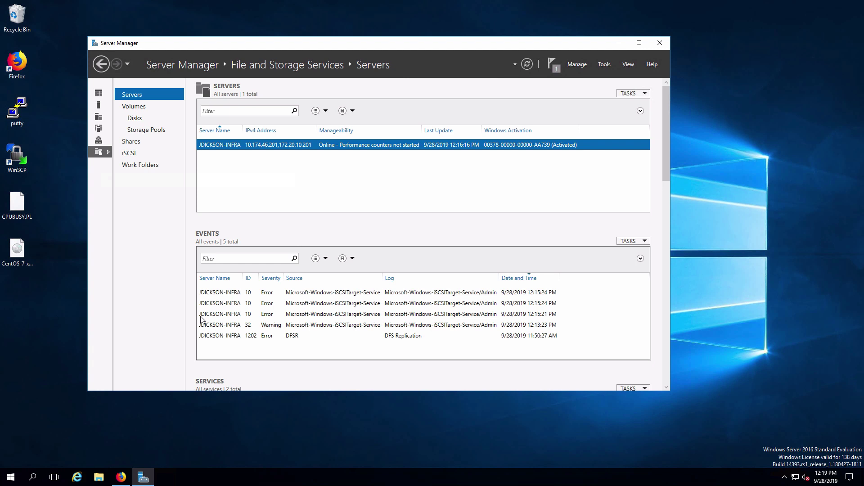
- Start a new iSCSI virtual disk stored on volume E: at E:\iSCSIVirtualDisks\
click(128, 154)
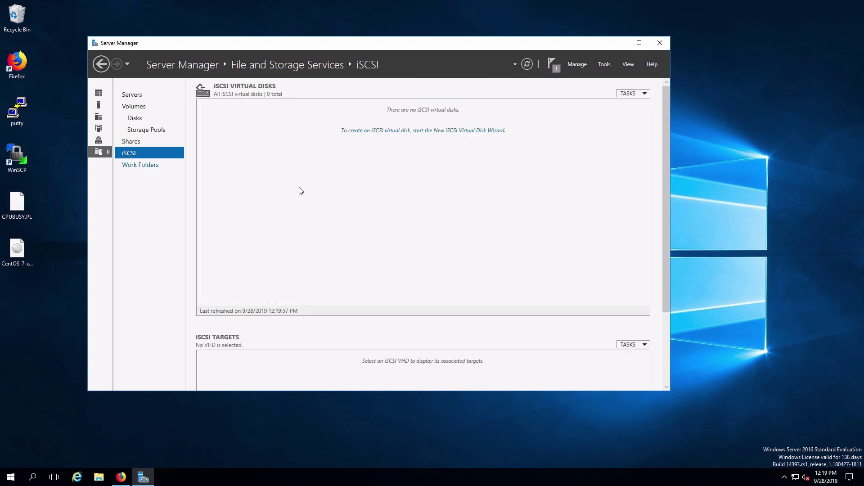
click(400, 131)
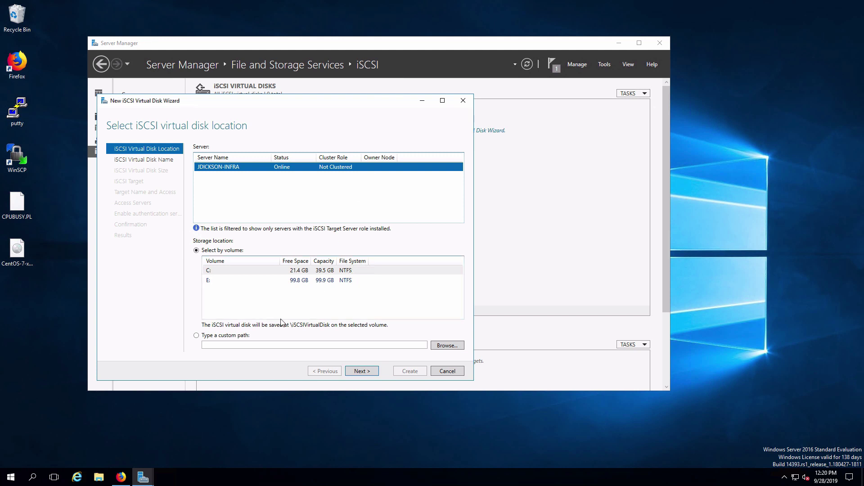
click(273, 282)
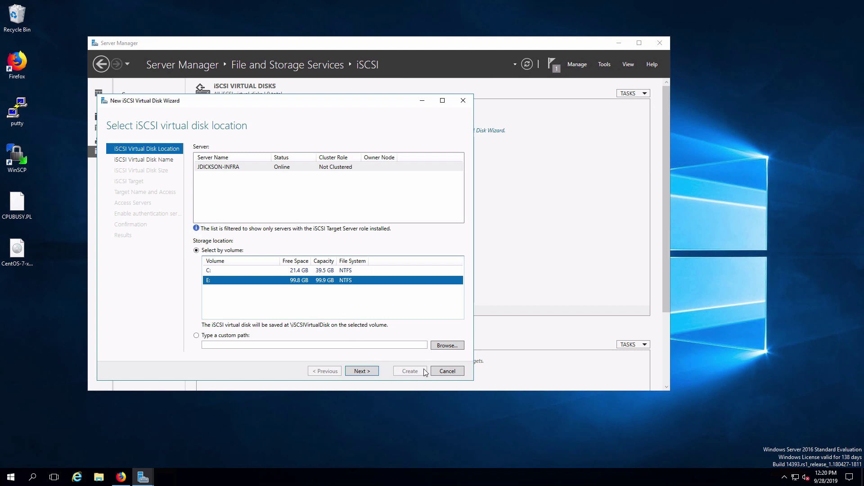
click(366, 370)
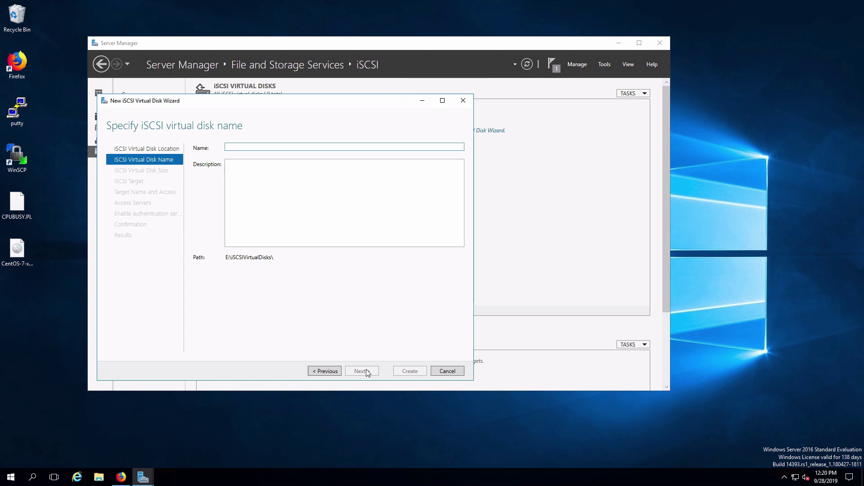
- Name the virtual disk vd-LUN1 and make it 10 GB, dynamically expanding
text(vd)
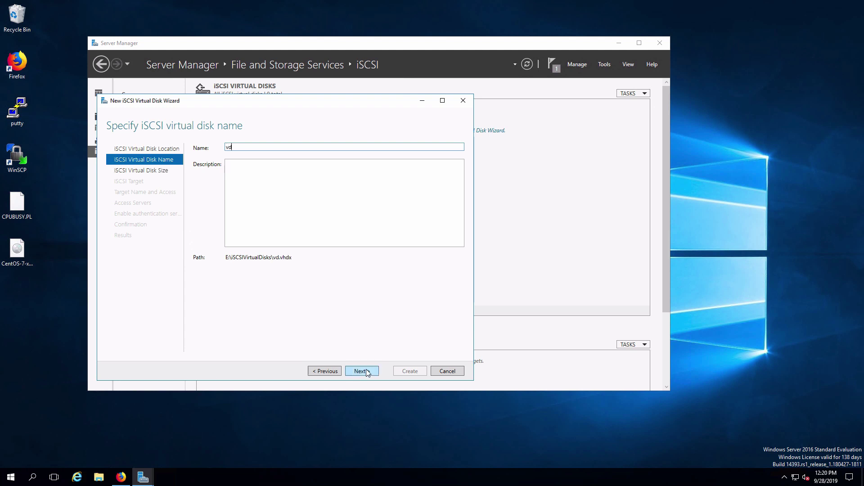
text(-LUN1)
click(359, 372)
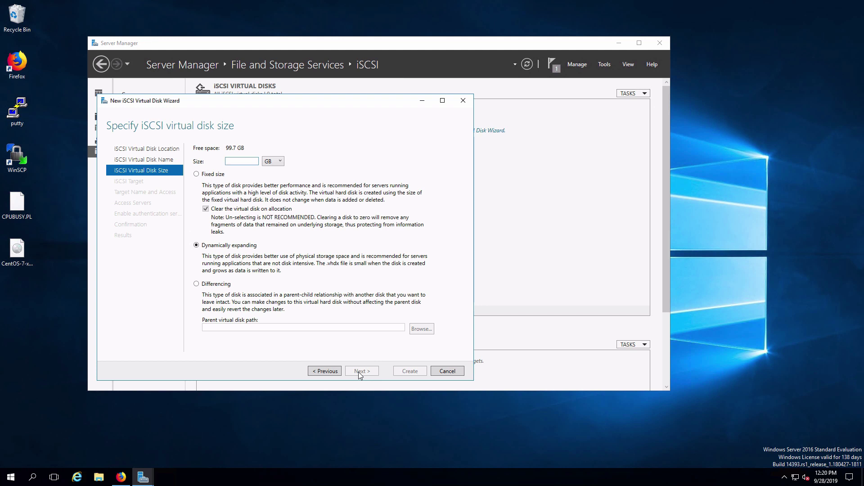
text(10)
click(357, 370)
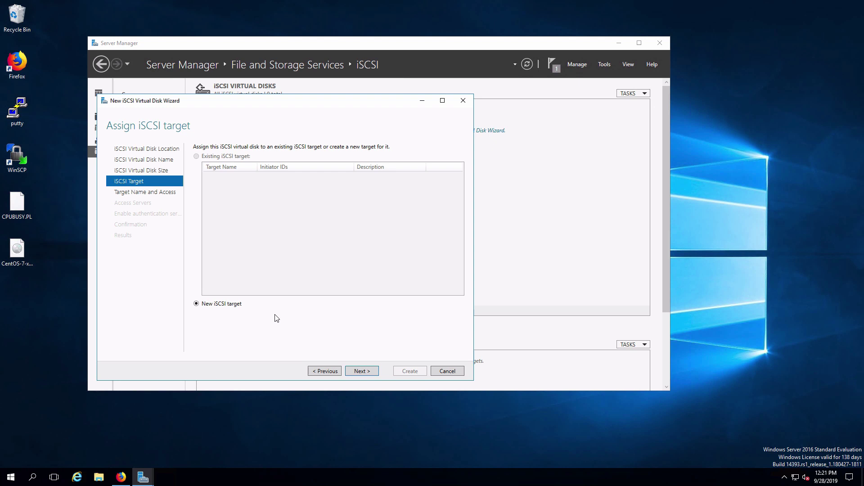
- Create a new iSCSI target named tg-lun1 for the disk
click(361, 372)
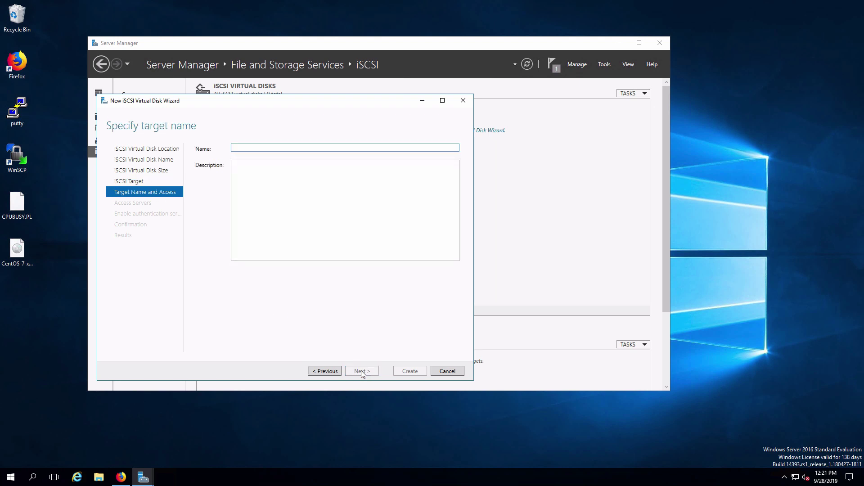
text(tg-lun1)
click(363, 370)
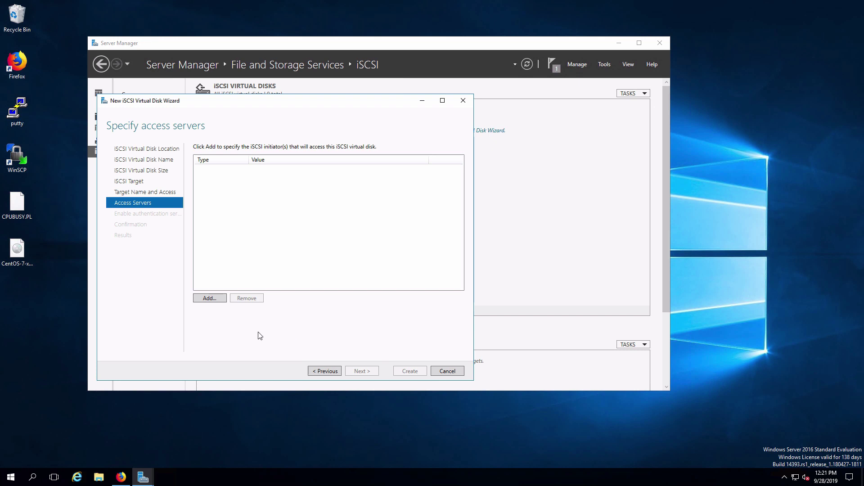
- Add an access server of type IQN, entering the prefix iqn.1998-01.com.vmware
click(215, 303)
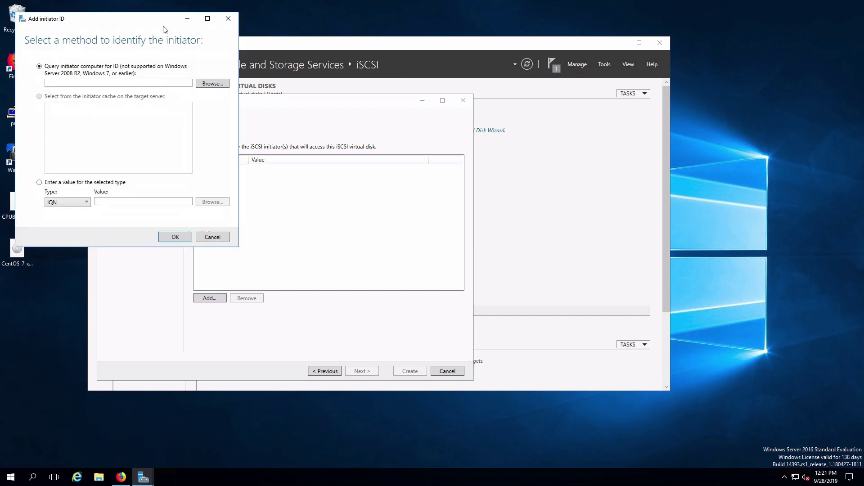
drag(160, 18, 365, 111)
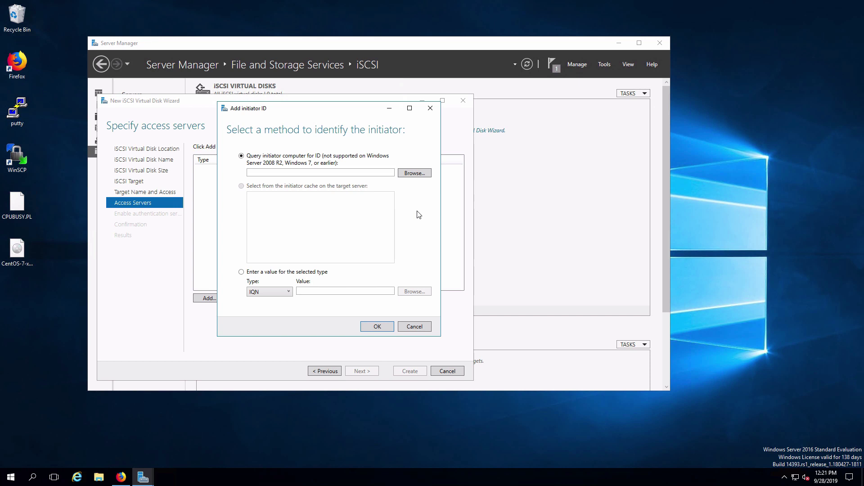
click(320, 292)
text(iqn)
text(.1998-01.com.vmware:)
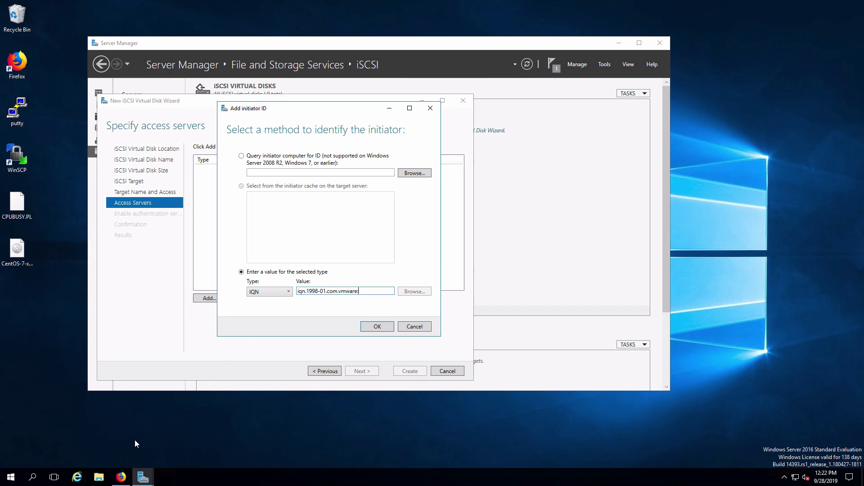
click(121, 476)
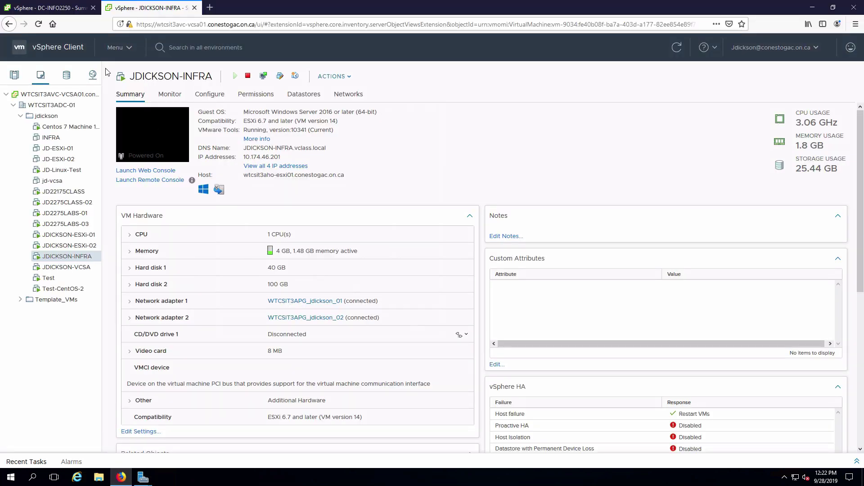
click(73, 8)
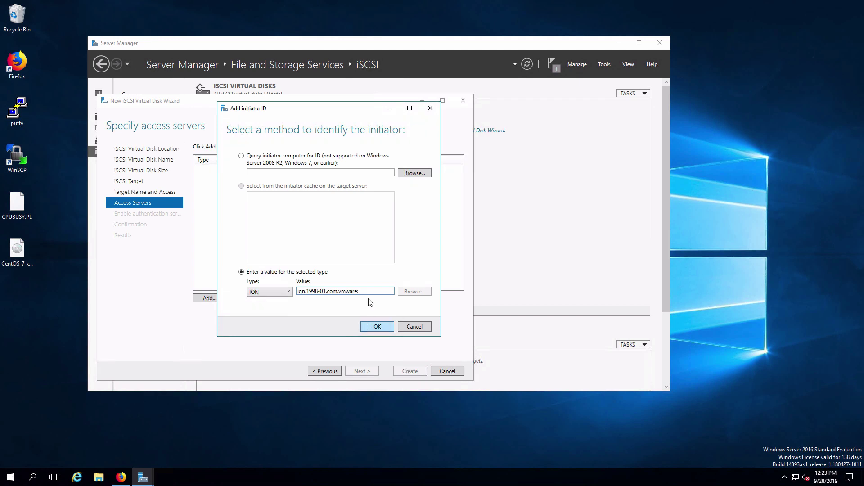
- Add initiators iqn.1998-01.com.vmware:esxi-01 and iqn.1998-01.com.vmware:esxi-02 to the access list
text(esxi-01)
click(372, 332)
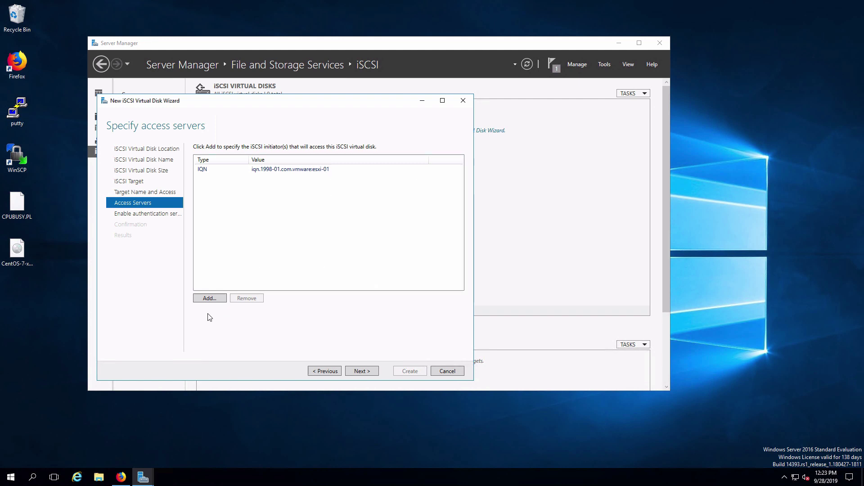
click(209, 299)
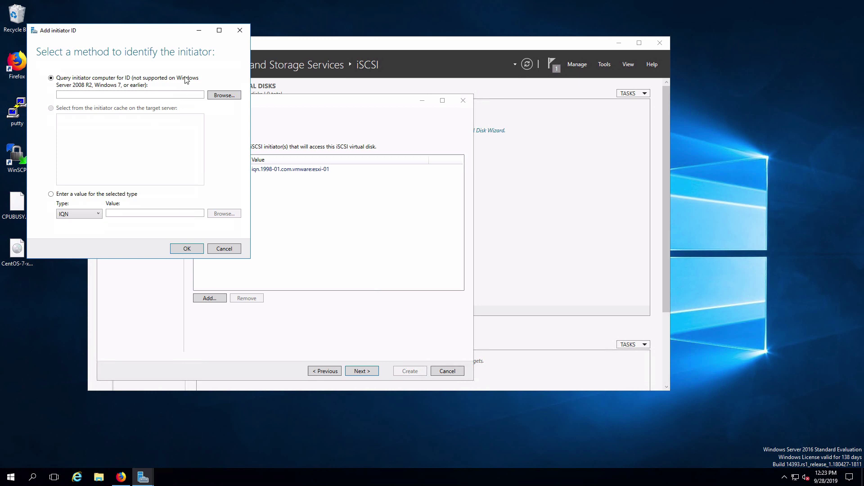
drag(172, 31, 372, 108)
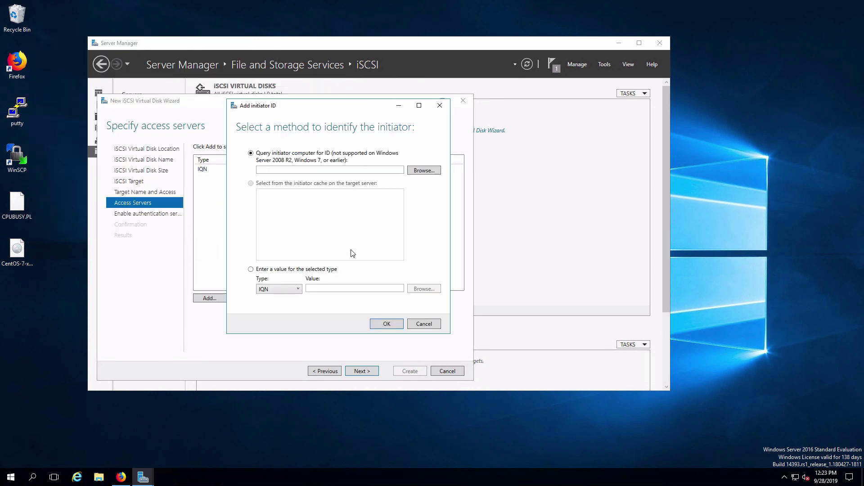
click(331, 288)
text(iqn.1998-01.com.vmware:esxi-02)
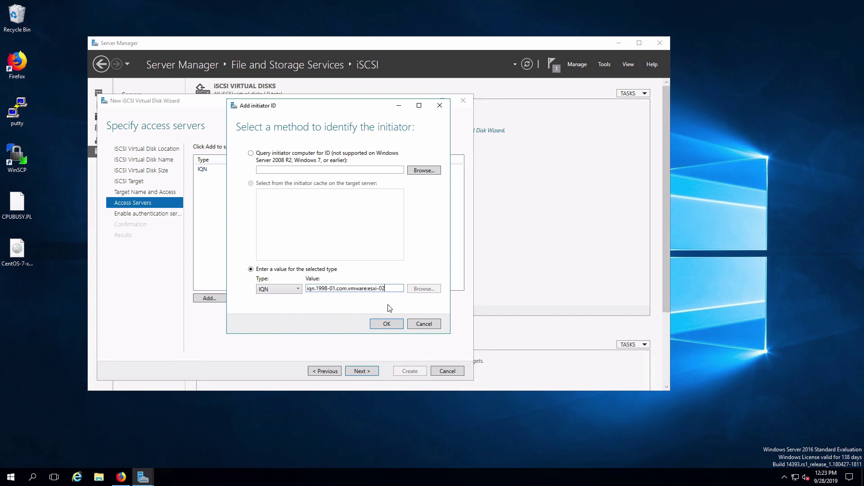
click(381, 323)
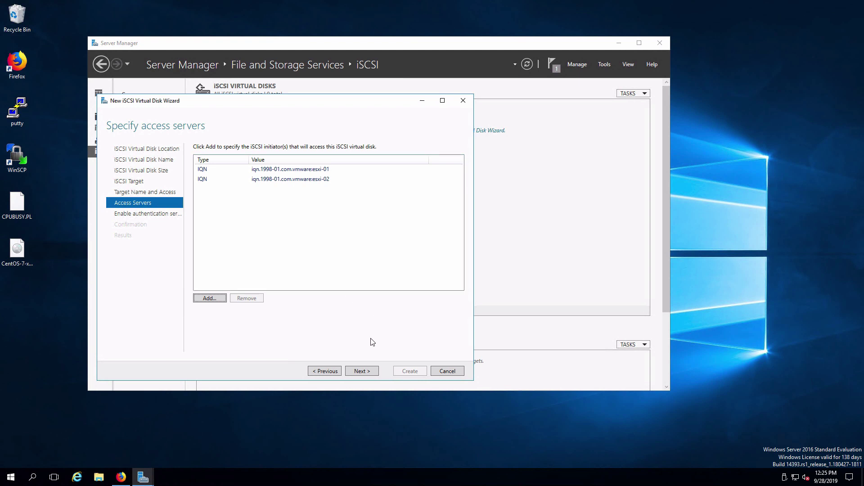
- Skip CHAP authentication and create the 10 GB vd-LUN1 disk with target tg-lun1
click(361, 371)
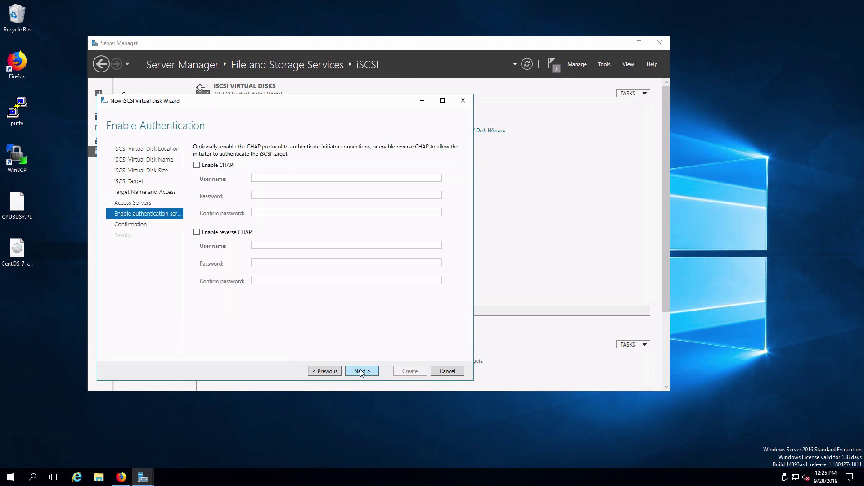
click(360, 370)
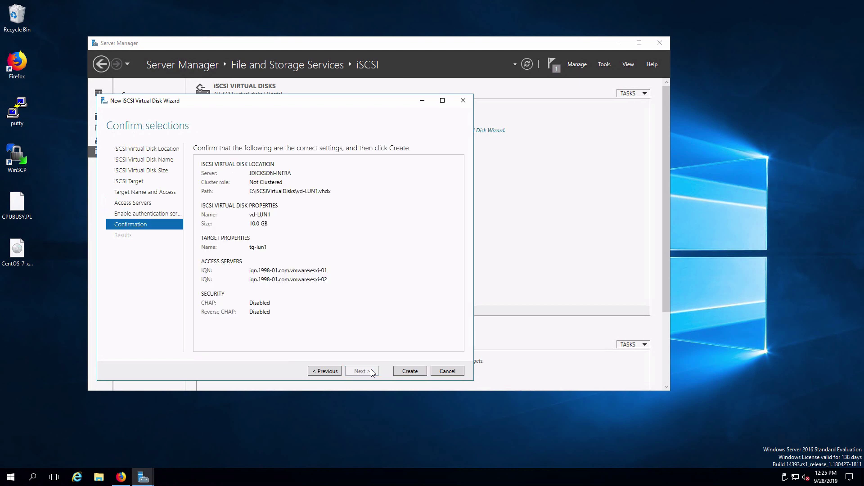
click(410, 371)
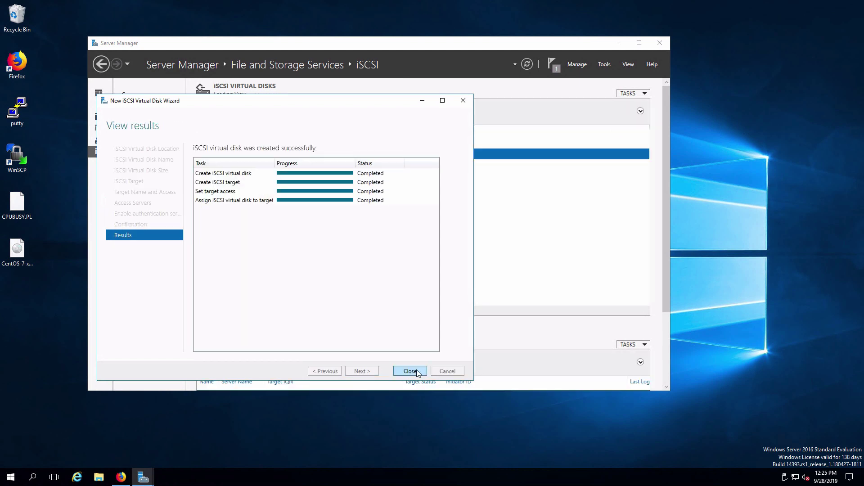
click(405, 372)
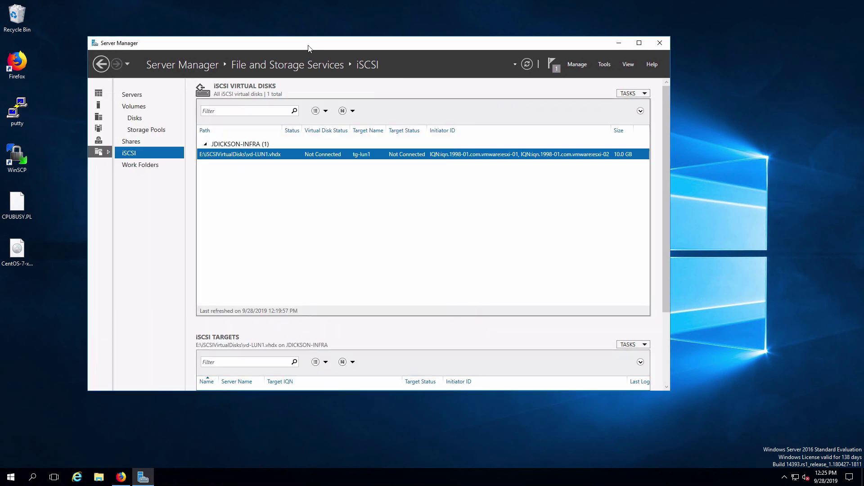
- Move and enlarge the Server Manager window to show the tg-lun1 target listing
drag(308, 48, 284, 26)
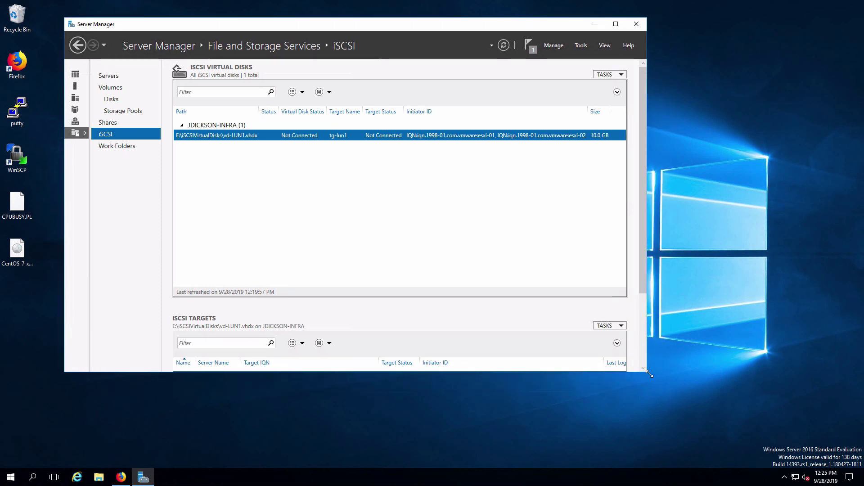
drag(649, 375, 790, 461)
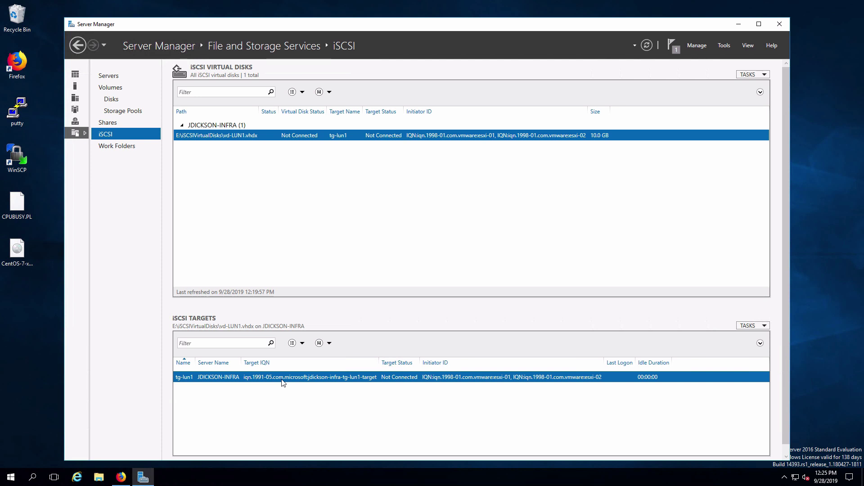
- Change vd-LUN1's Logical Unit Number from 0 to 1 in its properties
right_click(332, 142)
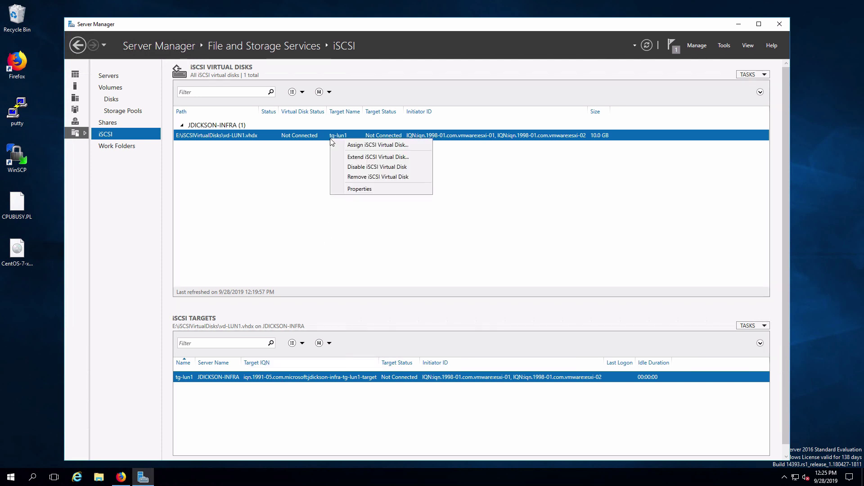
click(363, 190)
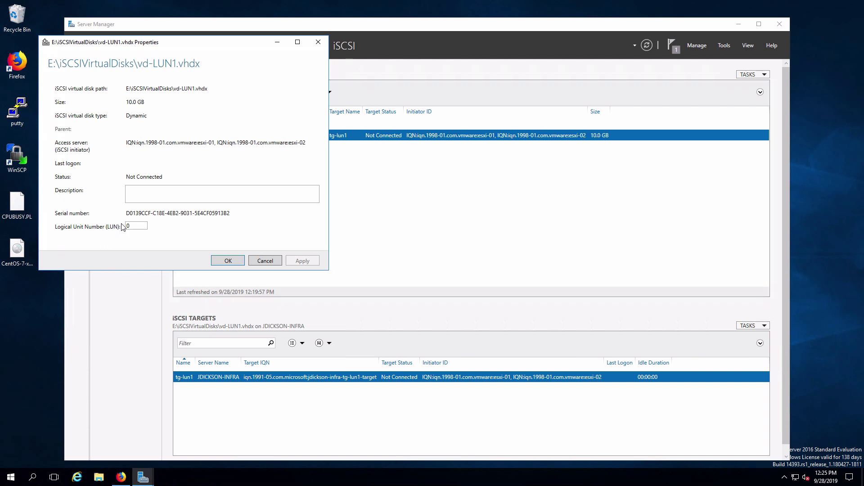
double_click(137, 223)
text(1)
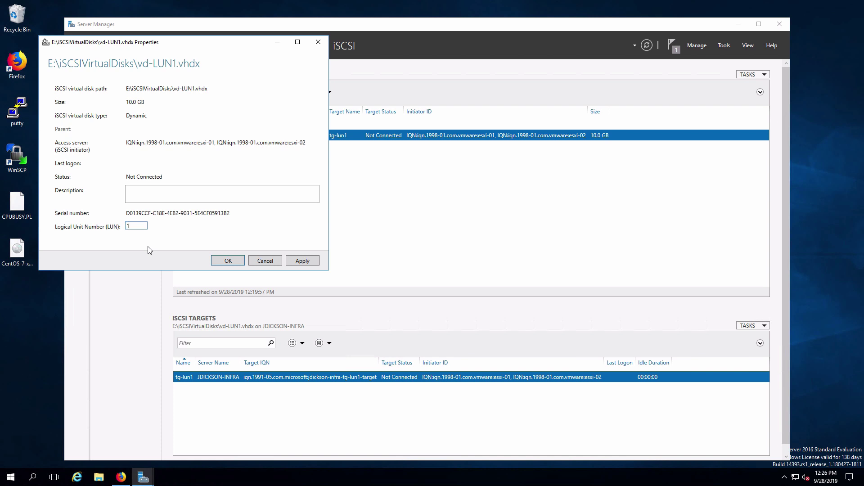
click(219, 260)
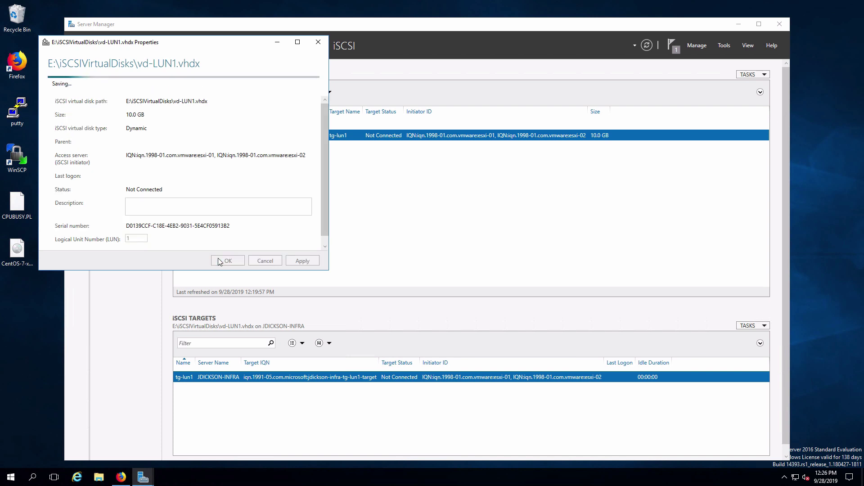